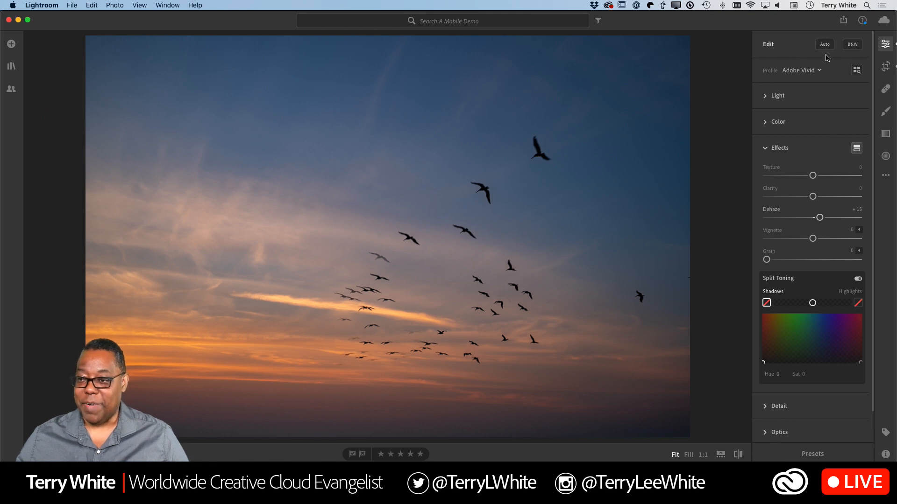
# Preview the quick profile choices, choose Adobe Vivid, and reveal the Light adjustments.
pyautogui.click(820, 70)
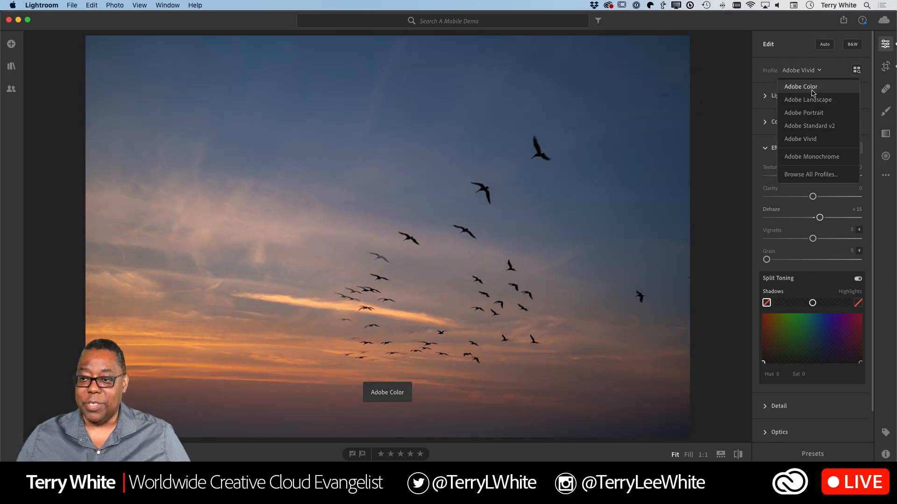
pyautogui.click(816, 142)
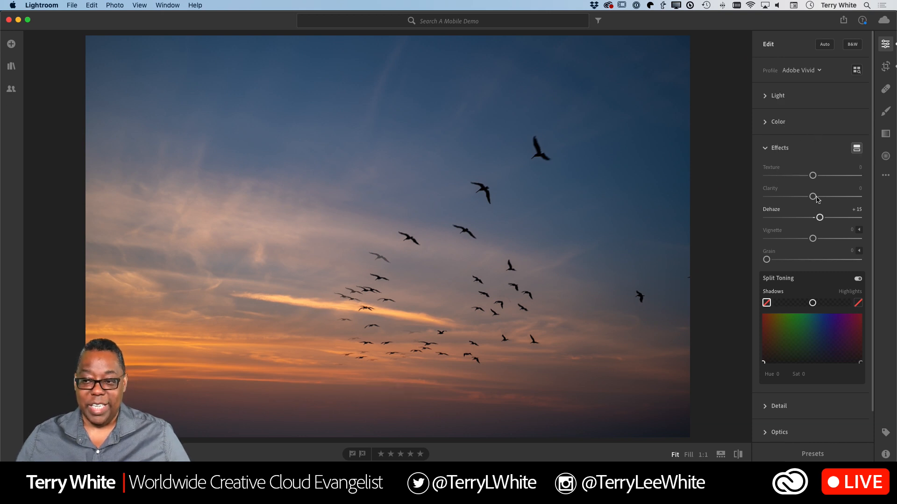
pyautogui.click(793, 96)
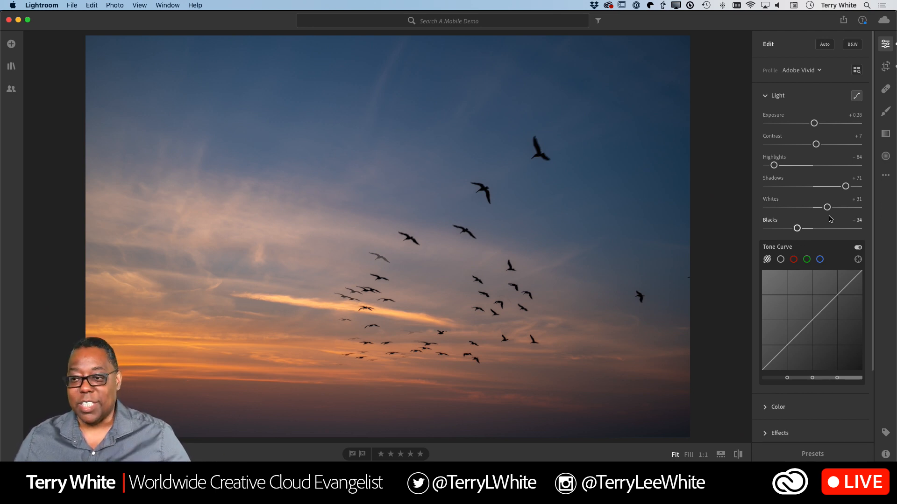
# Browse all profiles, apply Artistic 04 from the Artistic group, and set its Amount to 119.
pyautogui.click(859, 72)
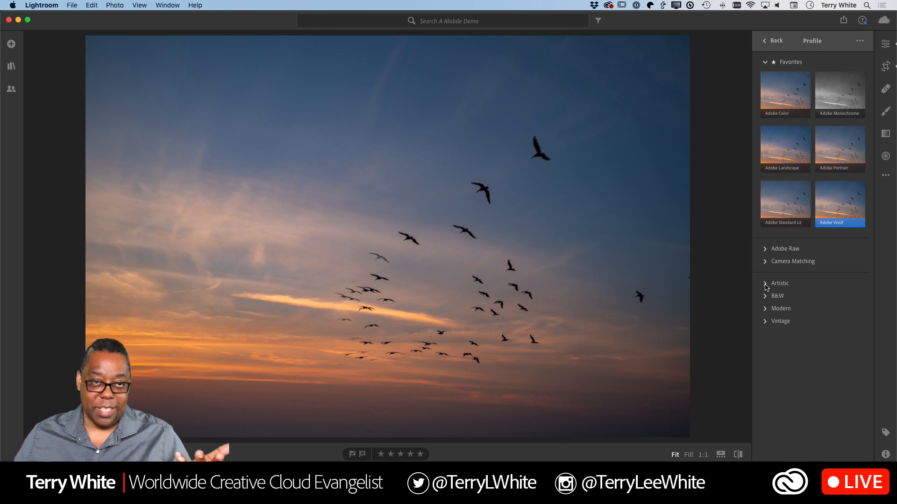
pyautogui.click(766, 284)
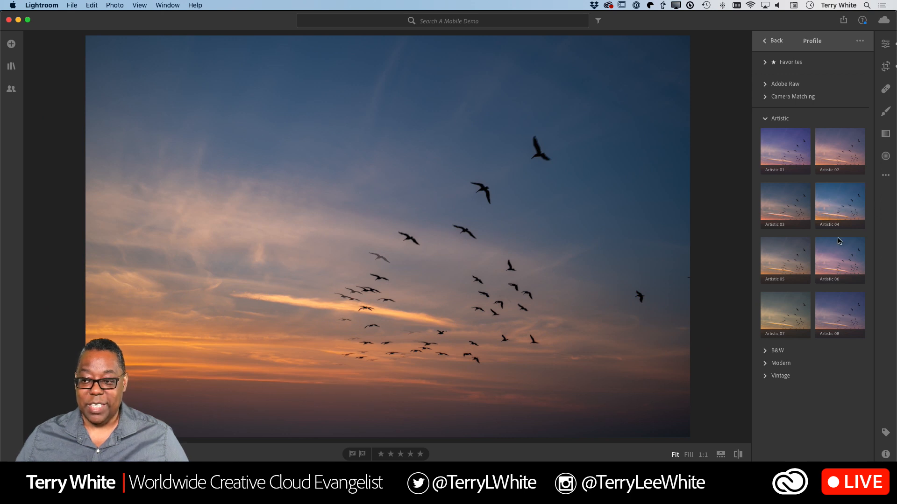
pyautogui.click(833, 211)
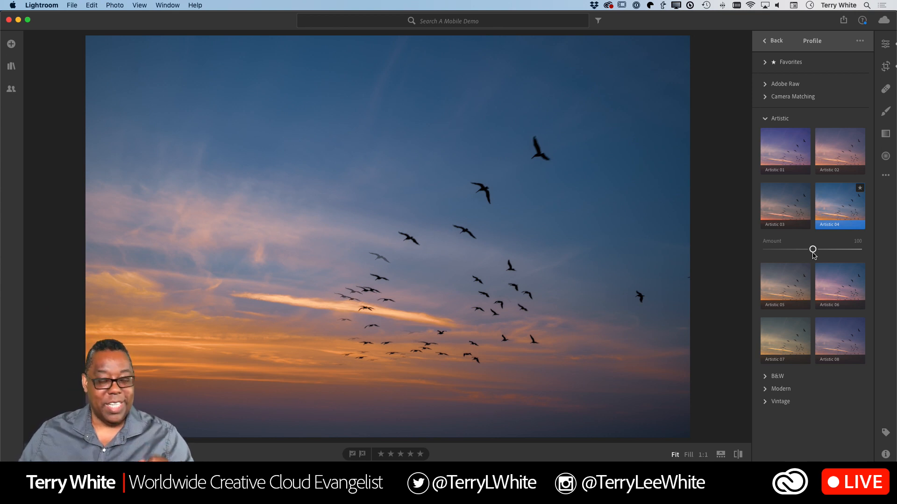
pyautogui.moveTo(813, 249); pyautogui.dragTo(867, 251)
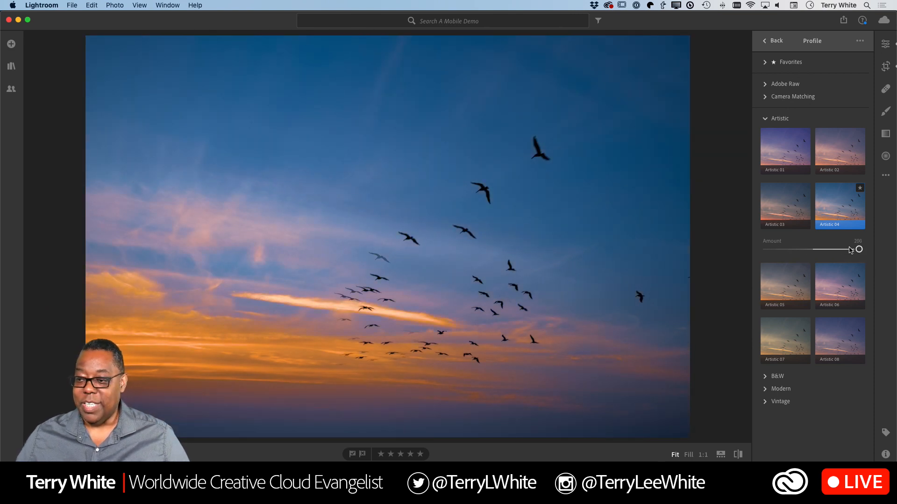
pyautogui.moveTo(858, 249); pyautogui.dragTo(824, 255)
pyautogui.doubleClick(812, 251)
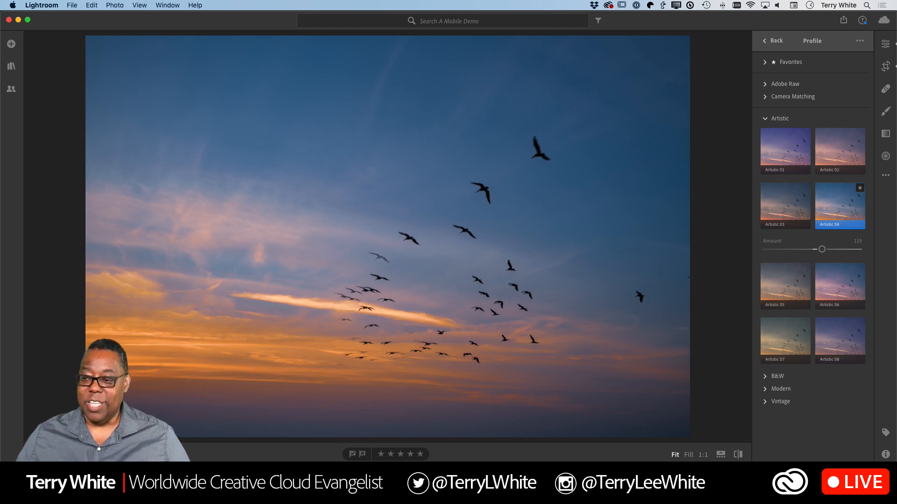
# Mark the Artistic 04 profile as a favorite and check it in the Favorites group.
pyautogui.click(861, 188)
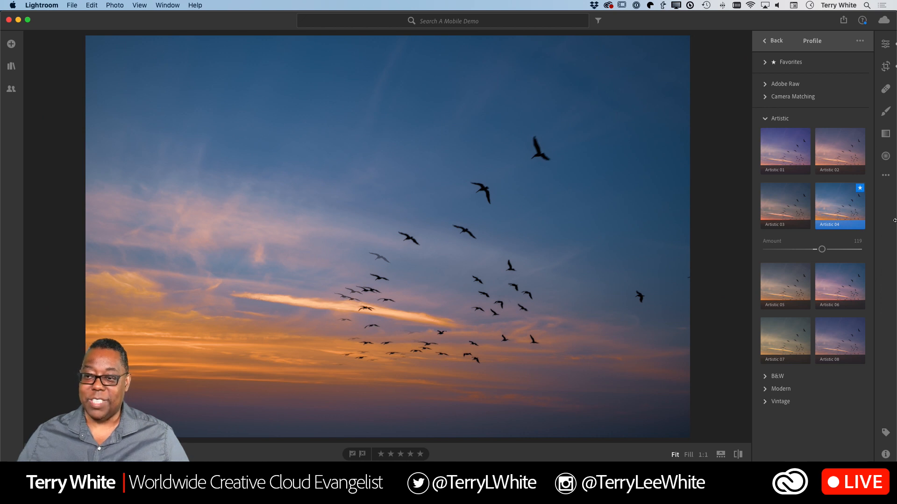
pyautogui.click(766, 62)
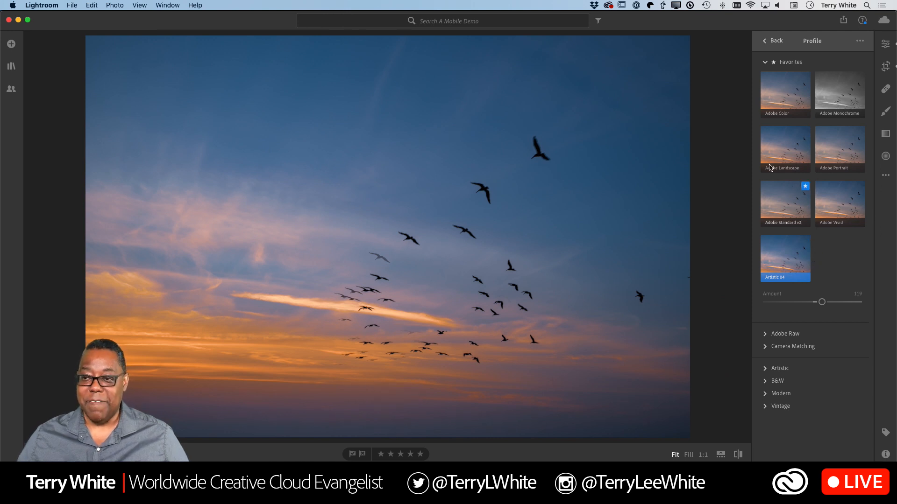
pyautogui.click(765, 62)
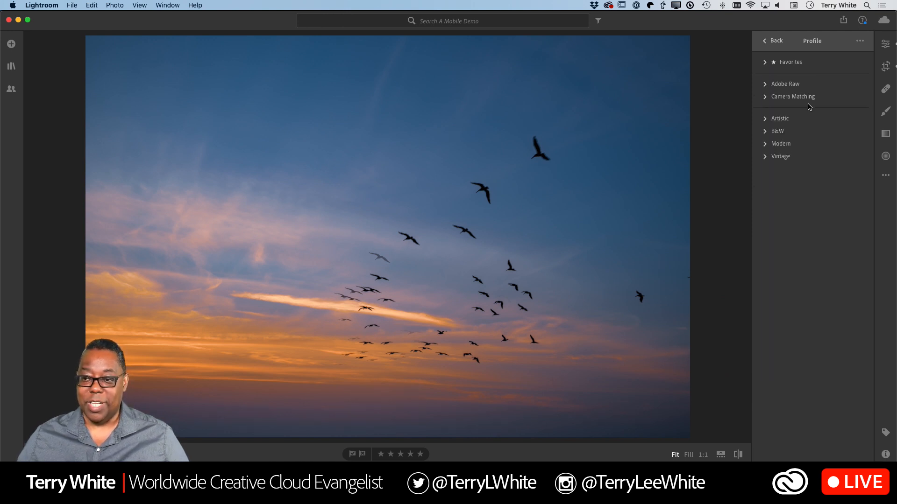
# Preview the black-and-white profiles on the photo and apply B&W 09.
pyautogui.click(765, 133)
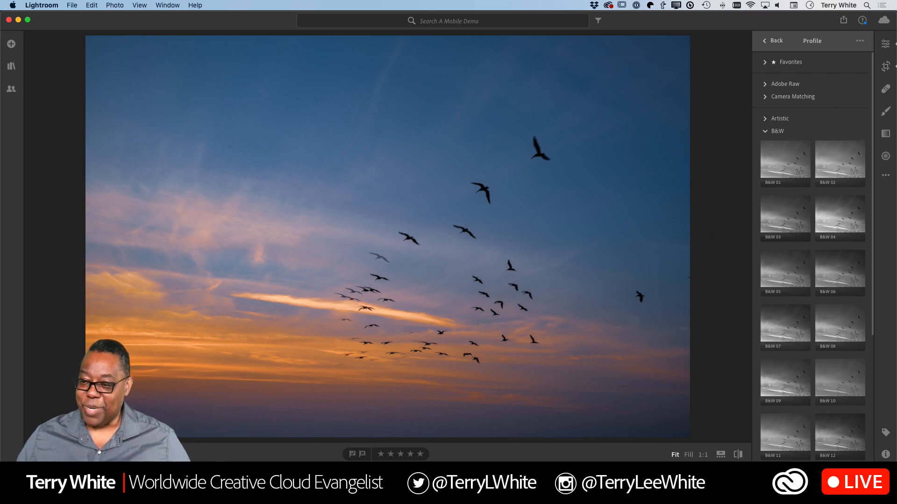
pyautogui.click(779, 171)
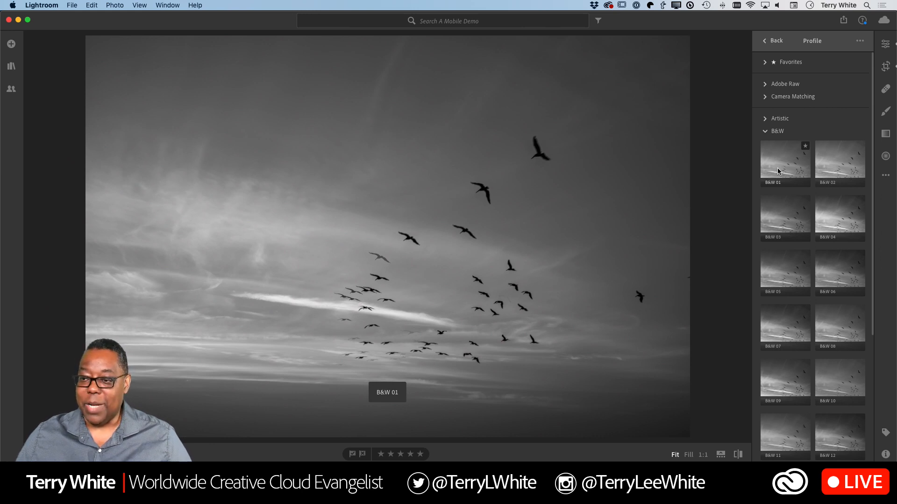
pyautogui.scroll(-3, 777, 167)
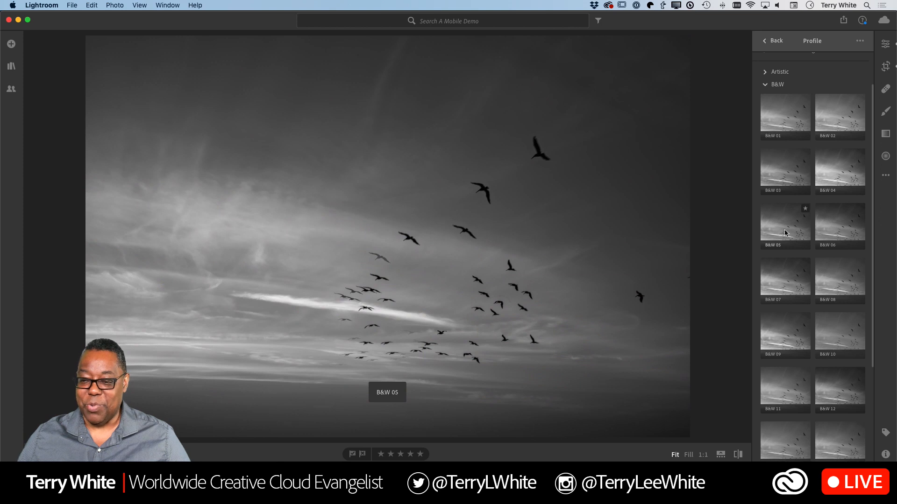
pyautogui.scroll(-3, 781, 285)
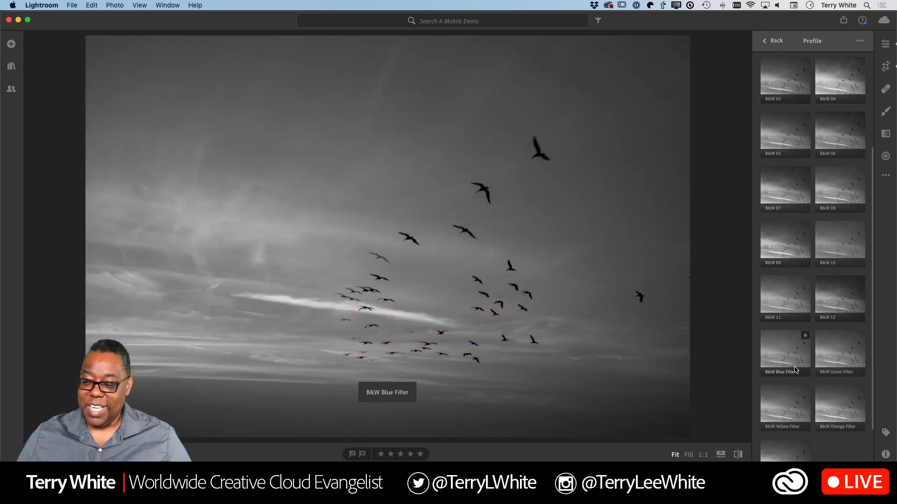
pyautogui.scroll(-3, 778, 344)
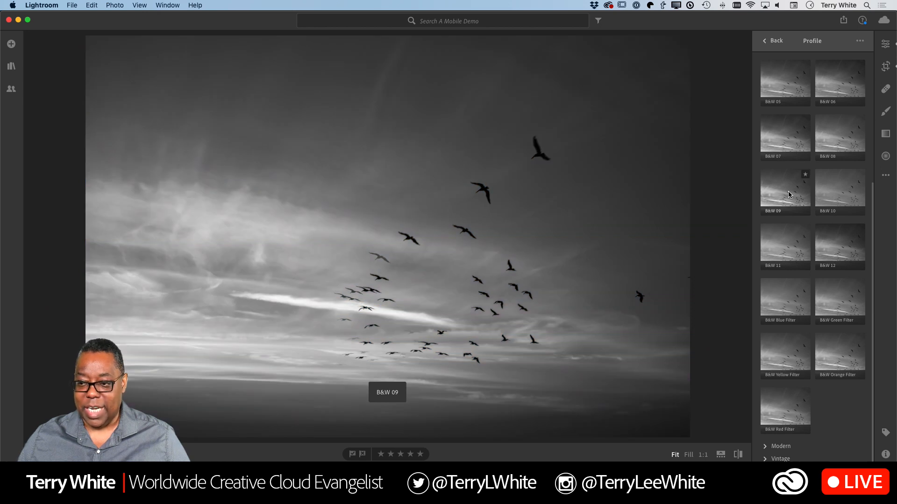
pyautogui.scroll(2, 788, 194)
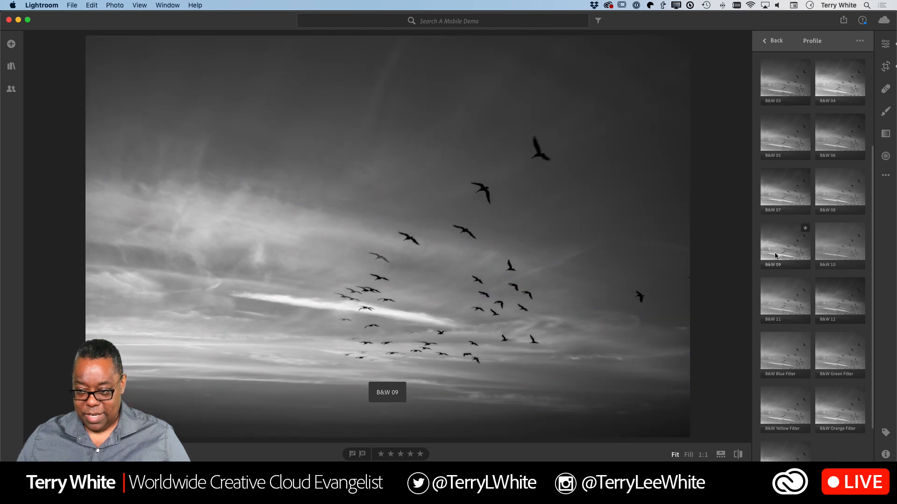
pyautogui.click(775, 256)
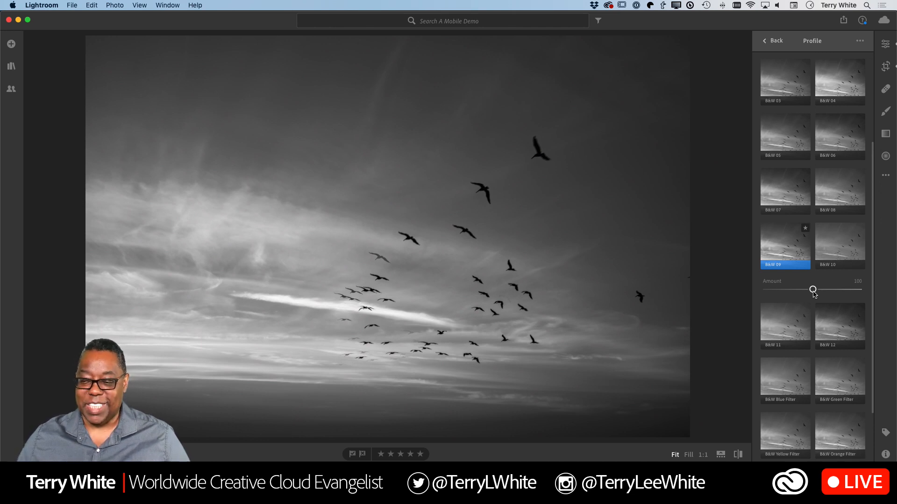
# Try the B&W 09 profile's Amount at 0 and 200, and set it to 96.
pyautogui.moveTo(812, 290); pyautogui.dragTo(767, 291)
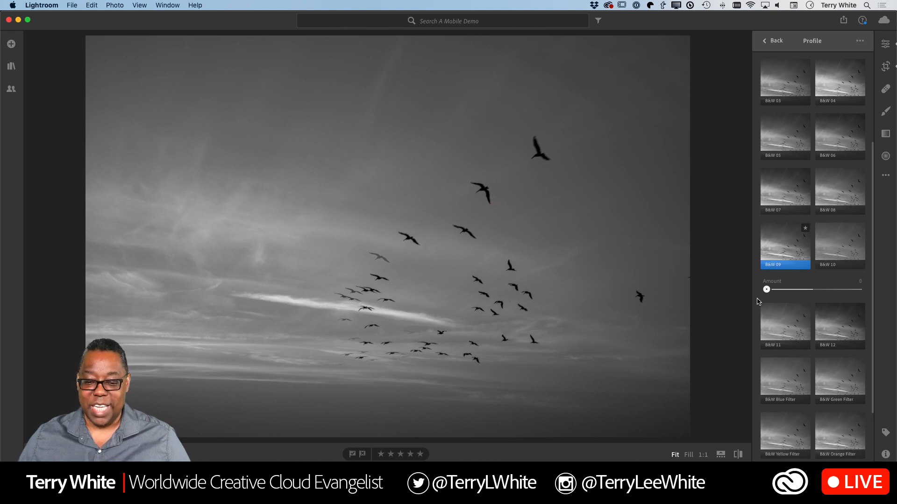
pyautogui.moveTo(767, 290); pyautogui.dragTo(880, 294)
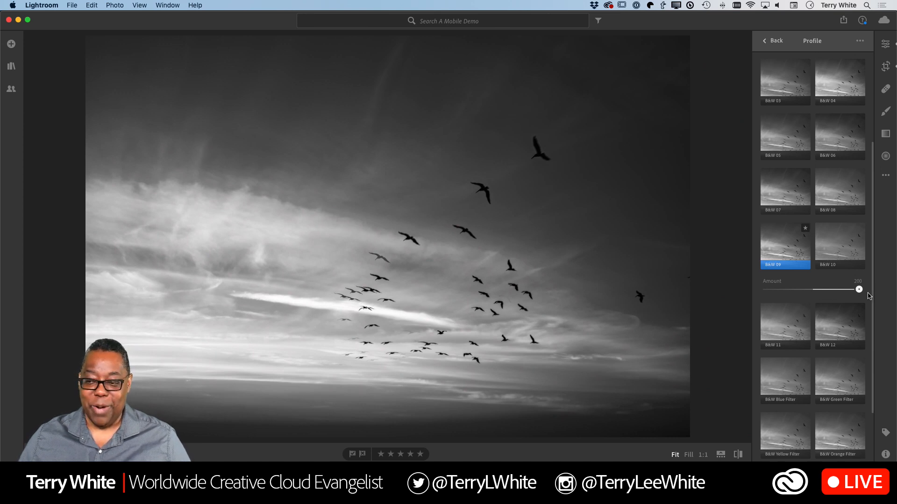
pyautogui.moveTo(859, 290); pyautogui.dragTo(813, 298)
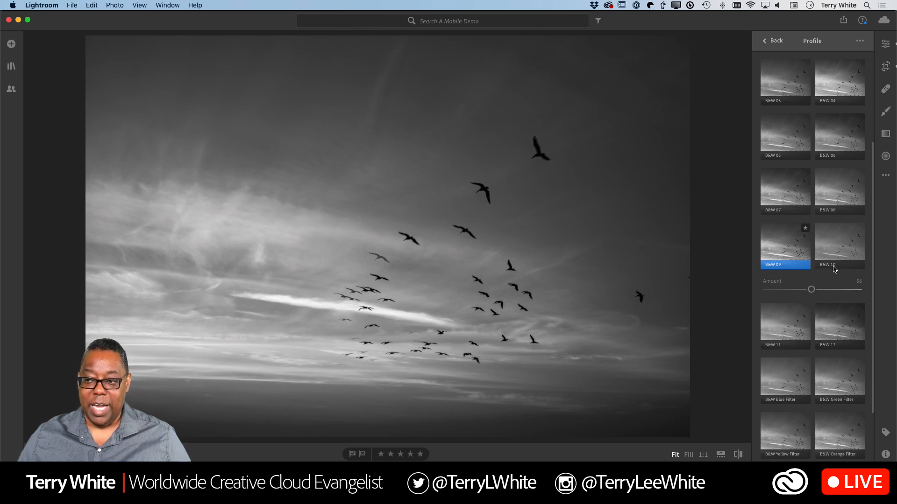
# Return to the edit controls and apply the favorite Artistic 04 profile to the photo.
pyautogui.click(768, 41)
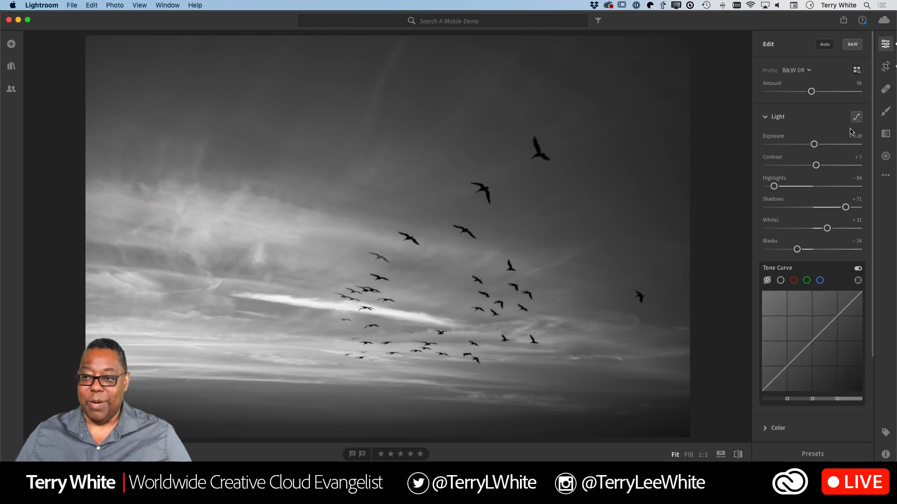
pyautogui.click(808, 71)
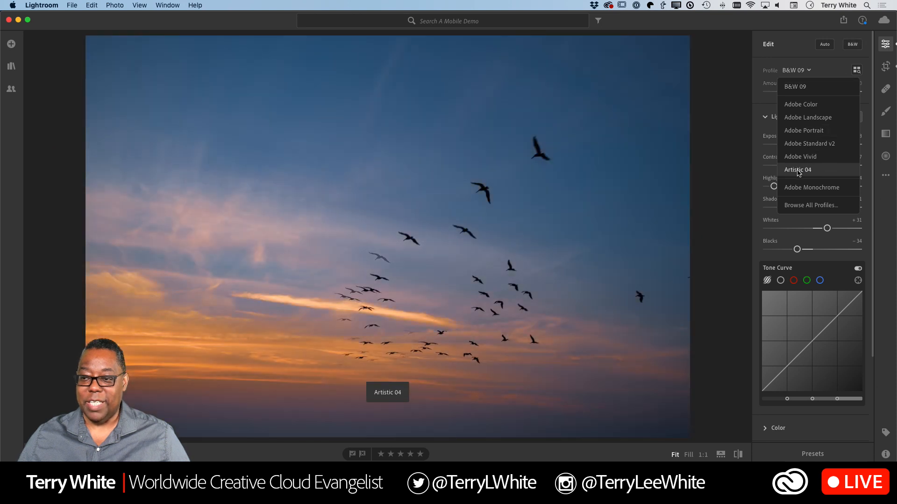
pyautogui.click(798, 171)
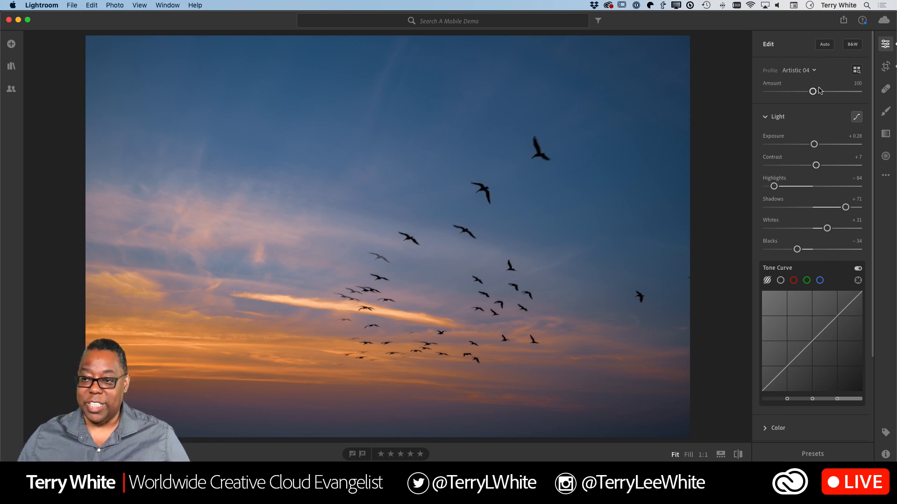
# Browse all profiles, apply Modern 01 from the Modern group, and raise its Amount to about 118.
pyautogui.click(857, 71)
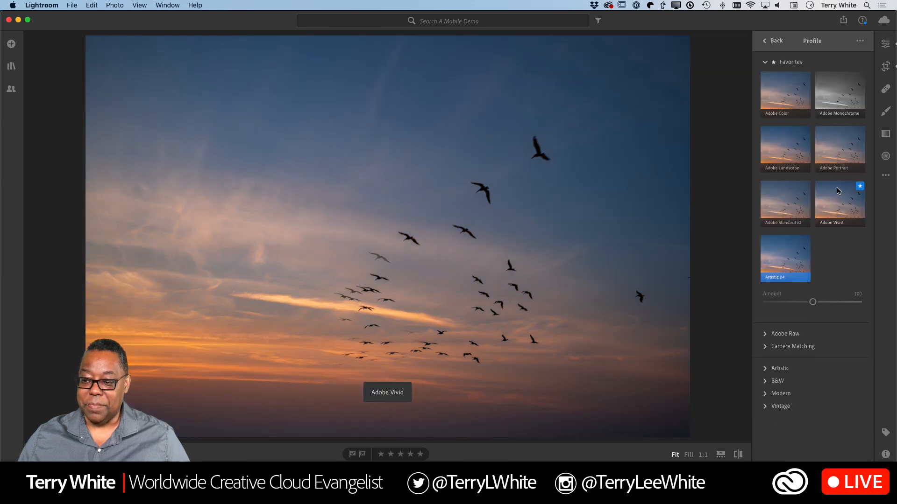
pyautogui.click(767, 395)
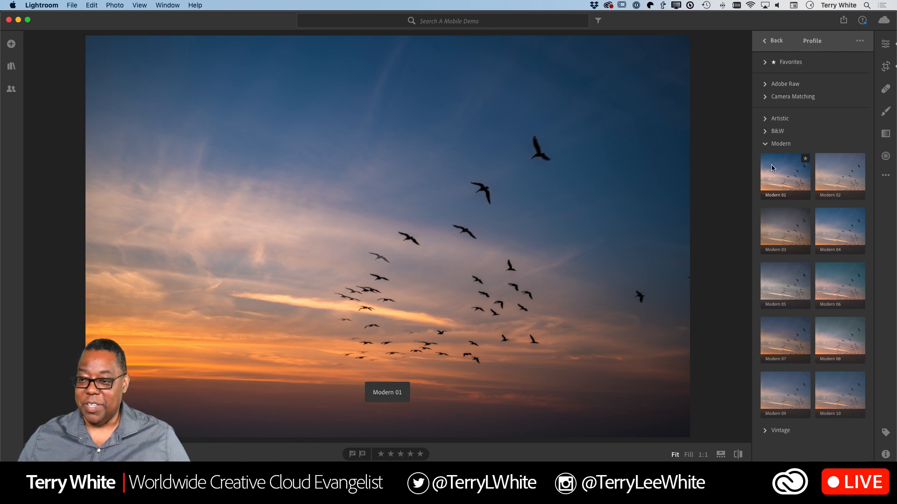
pyautogui.click(772, 164)
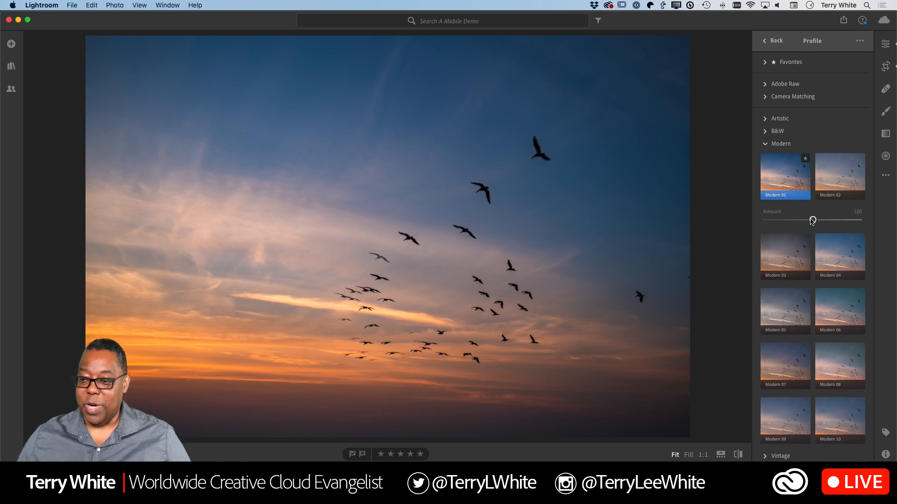
pyautogui.moveTo(812, 221)
pyautogui.mouseDown()
pyautogui.moveTo(771, 221)
pyautogui.moveTo(862, 224)
pyautogui.moveTo(820, 232)
pyautogui.mouseUp()
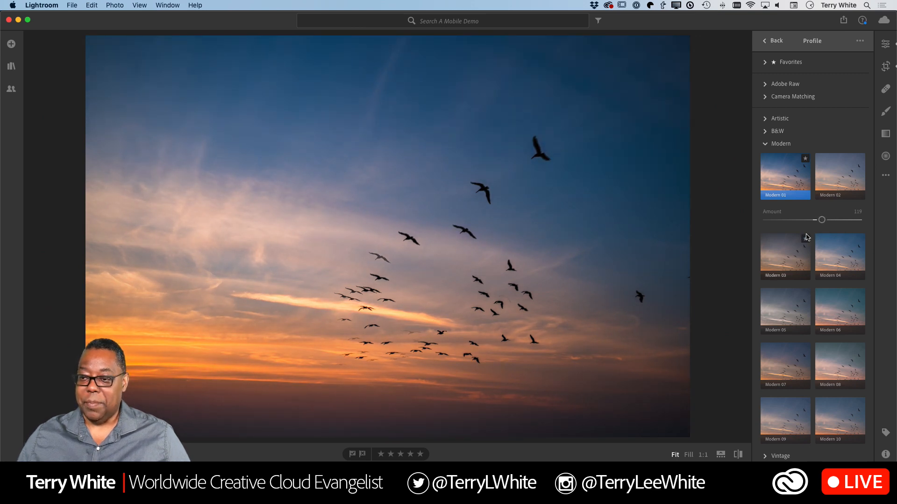
pyautogui.click(765, 145)
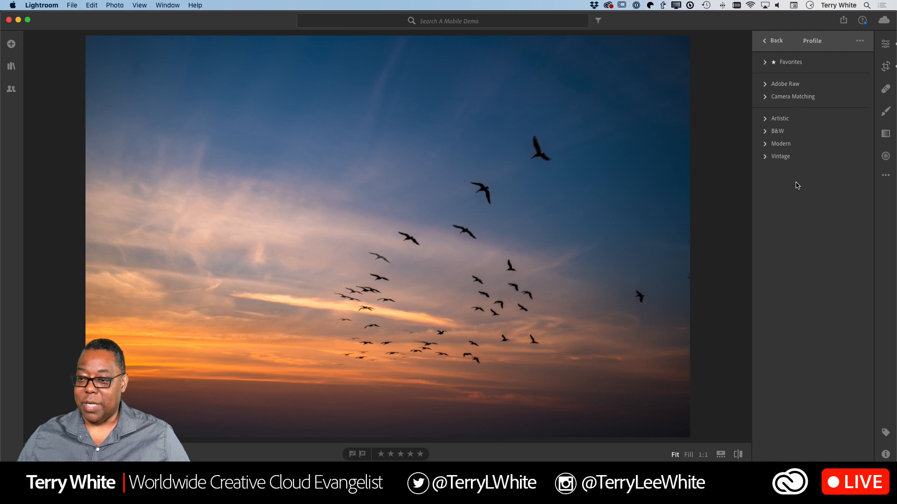
# Preview the Vintage profiles on the photo, including Vintage 04 and Vintage 01.
pyautogui.click(764, 159)
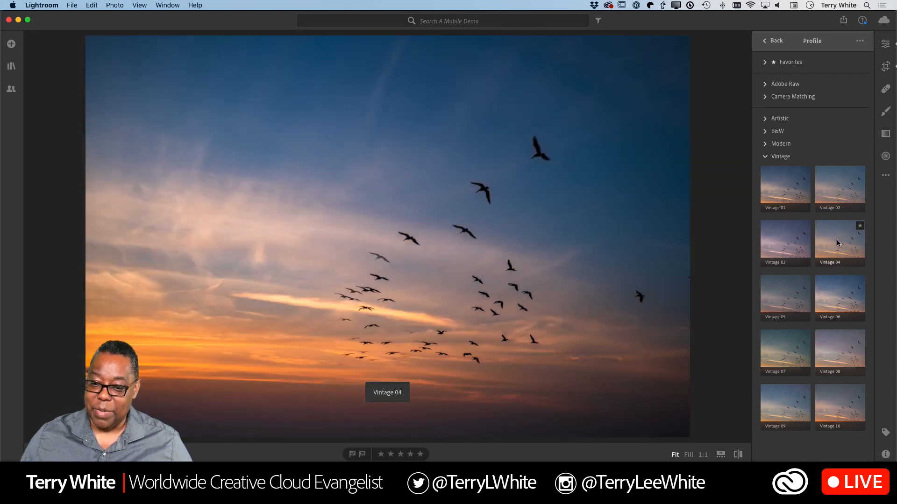
pyautogui.click(837, 240)
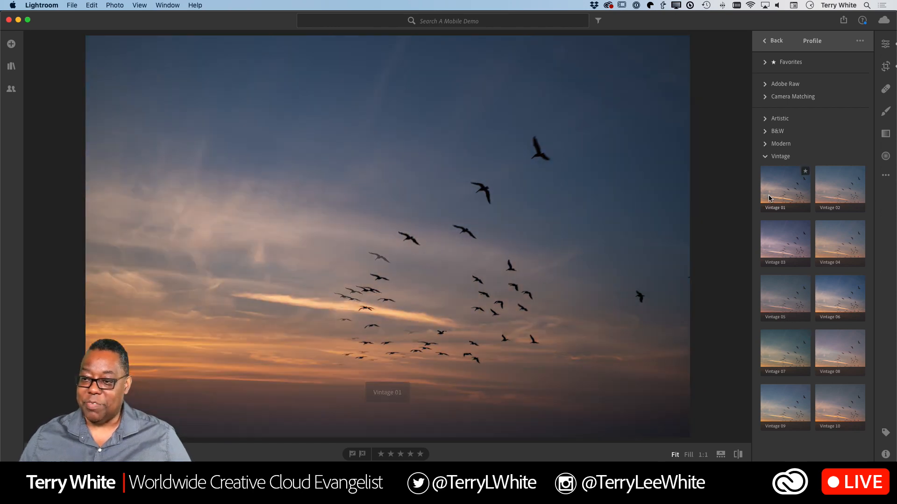
pyautogui.click(762, 159)
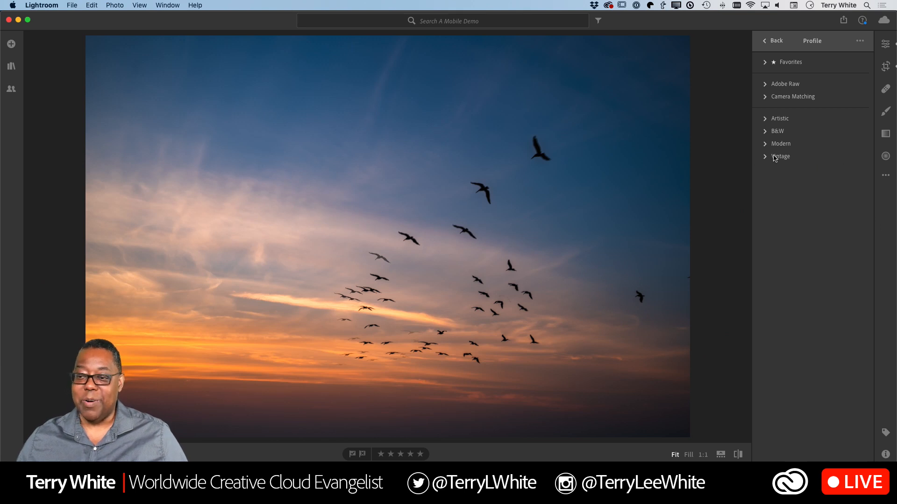
# Apply the Artistic 04 profile from the Artistic group and collapse the group.
pyautogui.click(765, 120)
pyautogui.click(851, 206)
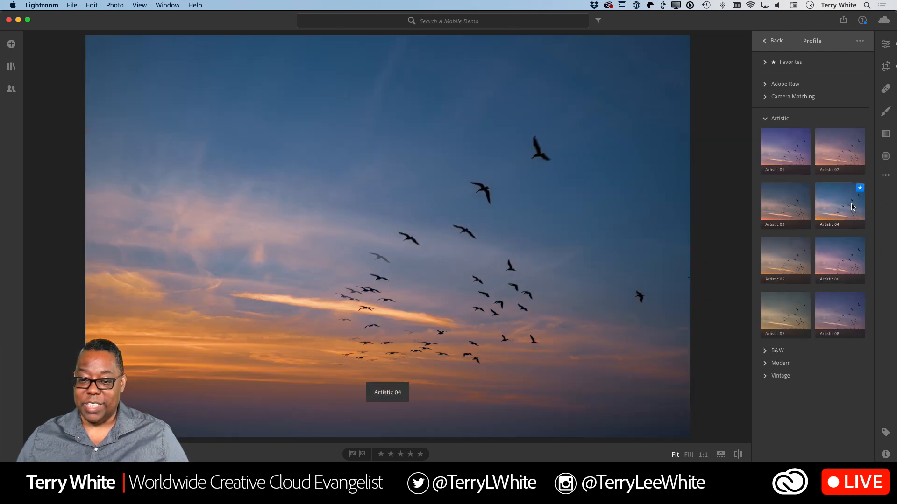
pyautogui.click(766, 120)
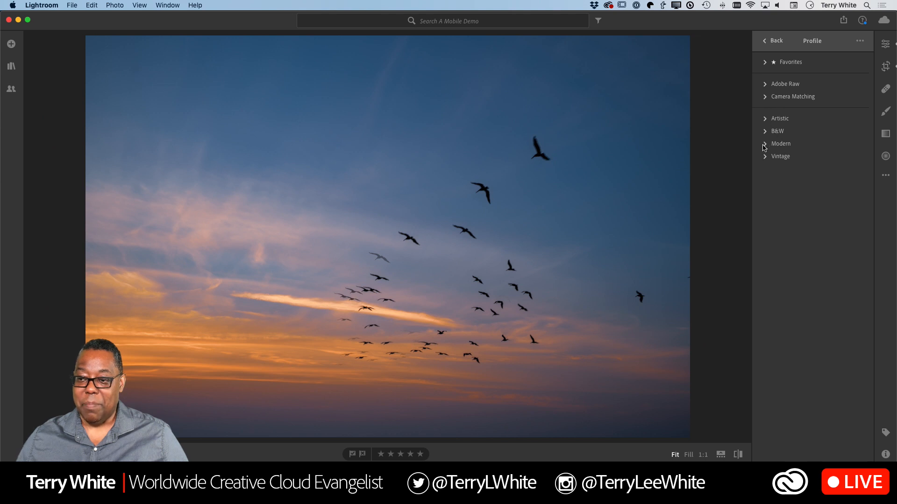
# Apply the Modern 01 profile from the Modern group to the bird photo and collapse the group.
pyautogui.click(765, 145)
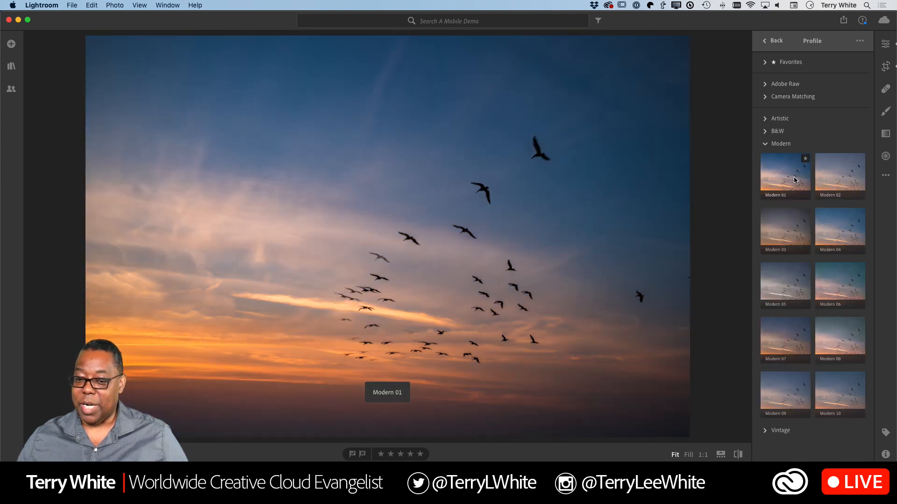
pyautogui.click(794, 179)
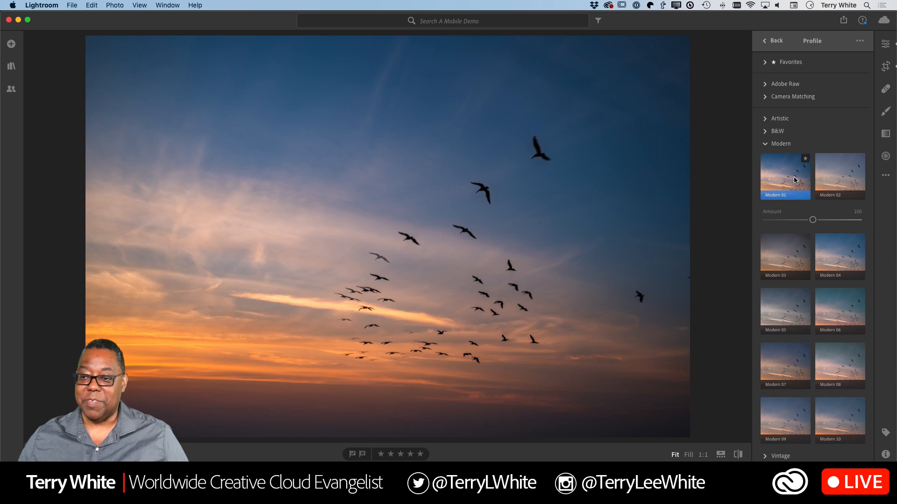
pyautogui.click(767, 145)
# Browse the B&W profiles, apply B&W 01 to the bird photo, and raise its Amount to about 148.
pyautogui.click(766, 131)
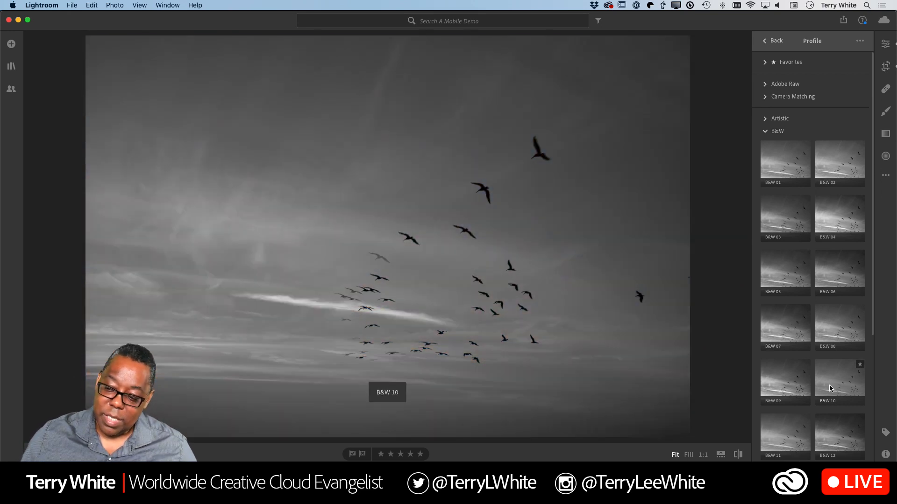
pyautogui.scroll(-3, 838, 396)
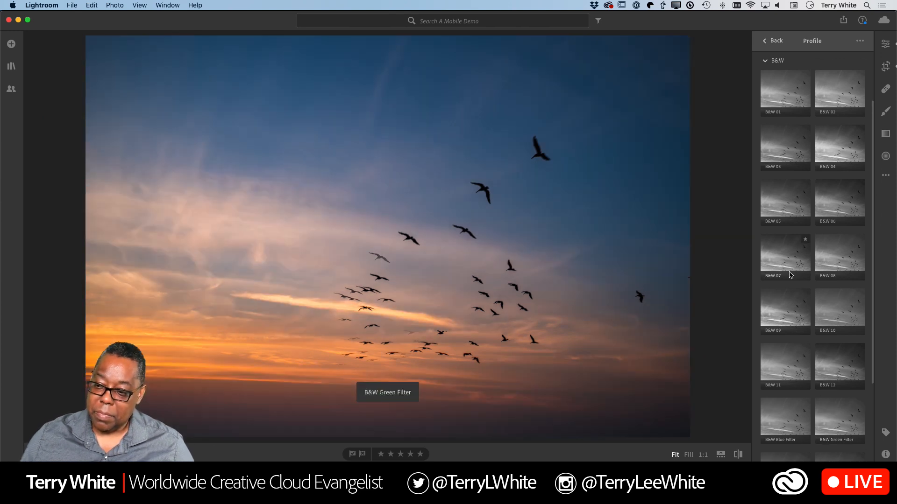
pyautogui.scroll(3, 776, 195)
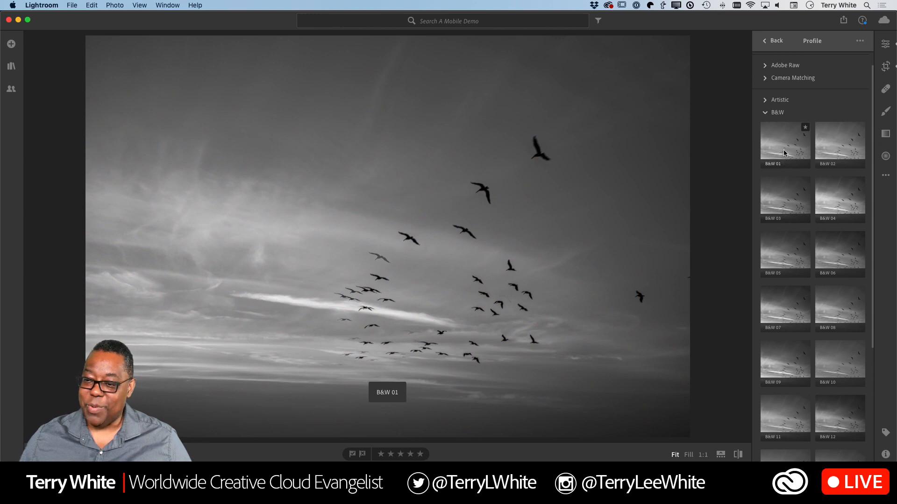
pyautogui.click(783, 148)
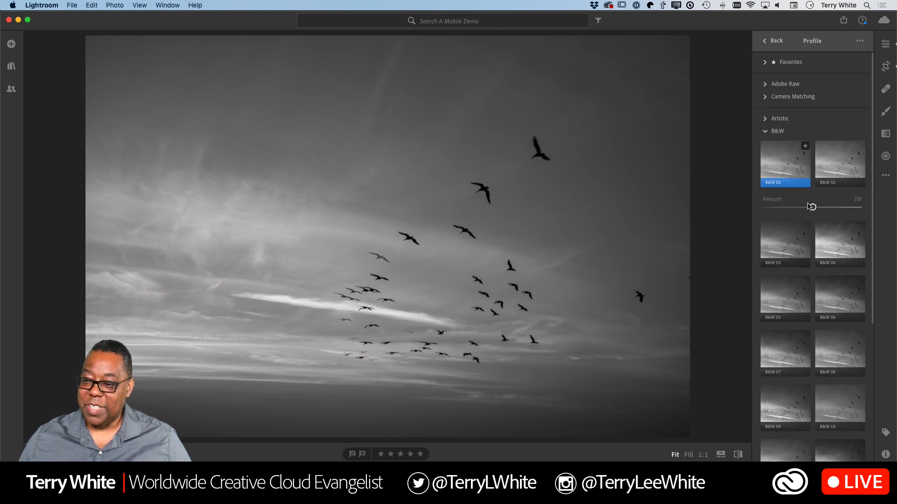
pyautogui.moveTo(813, 209); pyautogui.dragTo(821, 209)
pyautogui.moveTo(832, 209); pyautogui.dragTo(835, 209)
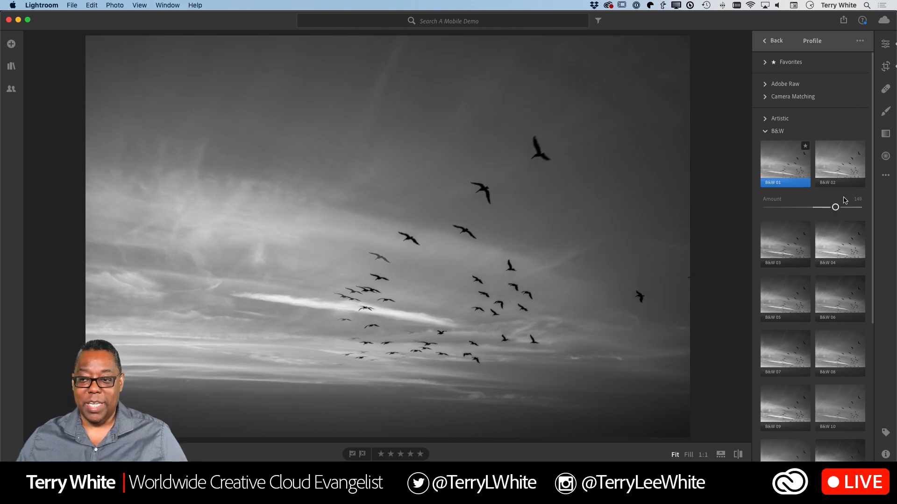
pyautogui.click(766, 133)
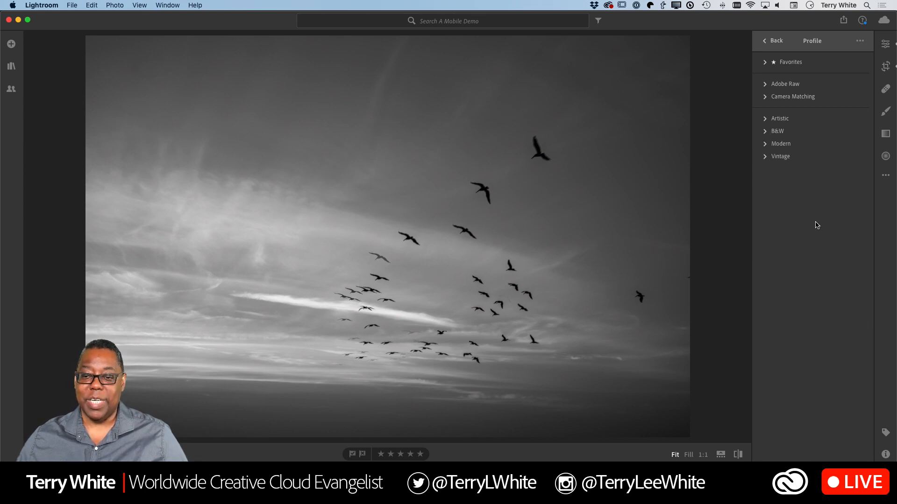
# Open the portrait-format skyscraper photo from the album grid and show its profile browser.
pyautogui.press('g')
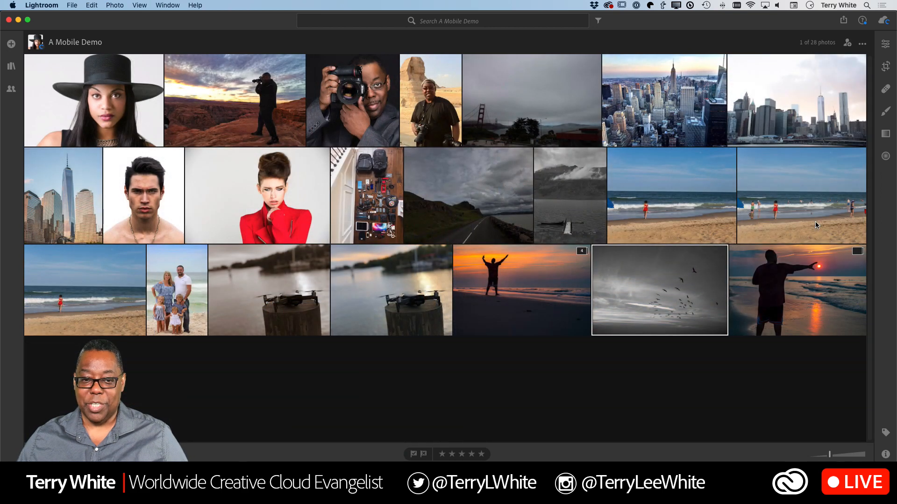
pyautogui.doubleClick(55, 212)
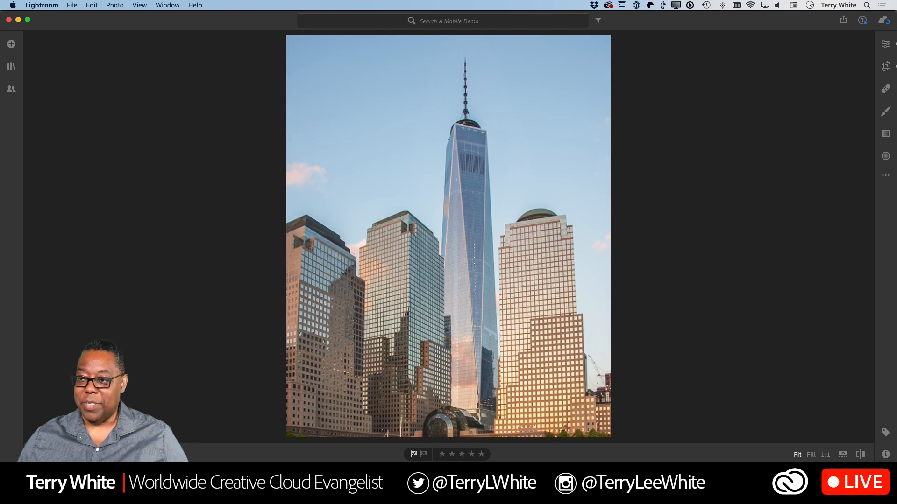
pyautogui.click(886, 43)
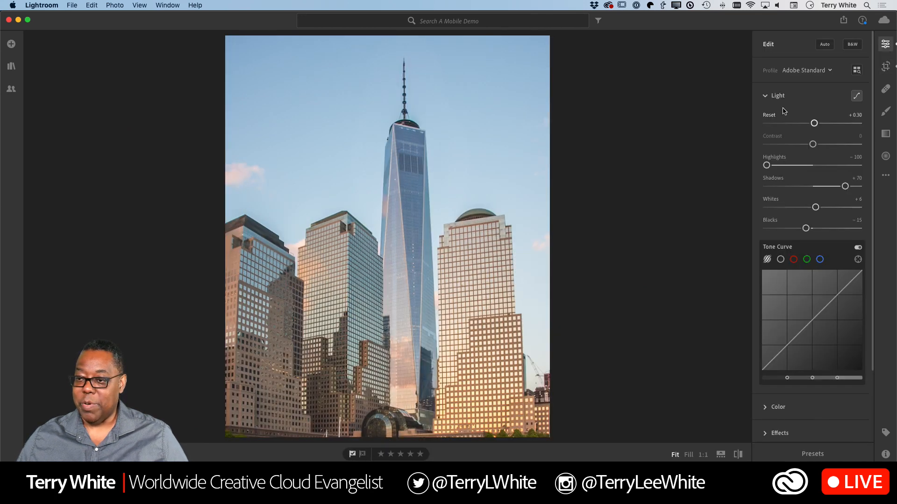
pyautogui.click(857, 70)
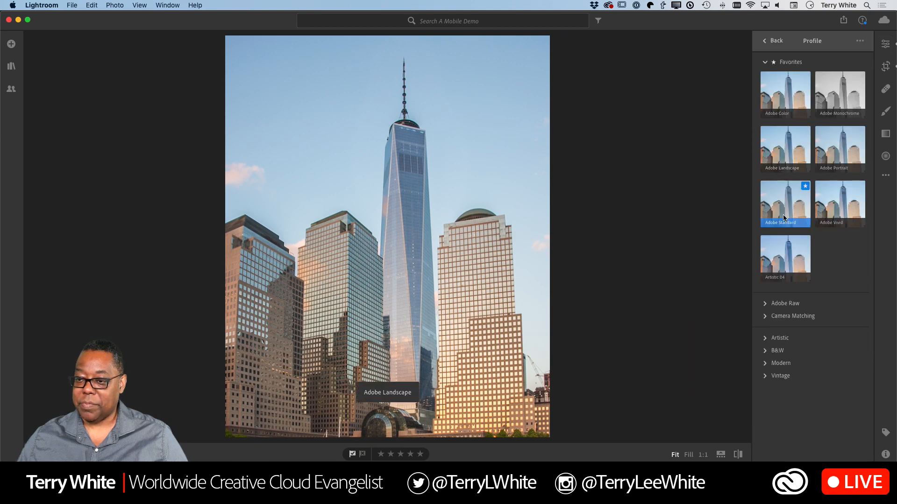
# Preview the B&W profiles on the skyscraper photo, apply B&W 01, and mark that profile as a favorite.
pyautogui.click(768, 351)
pyautogui.scroll(-1, 799, 347)
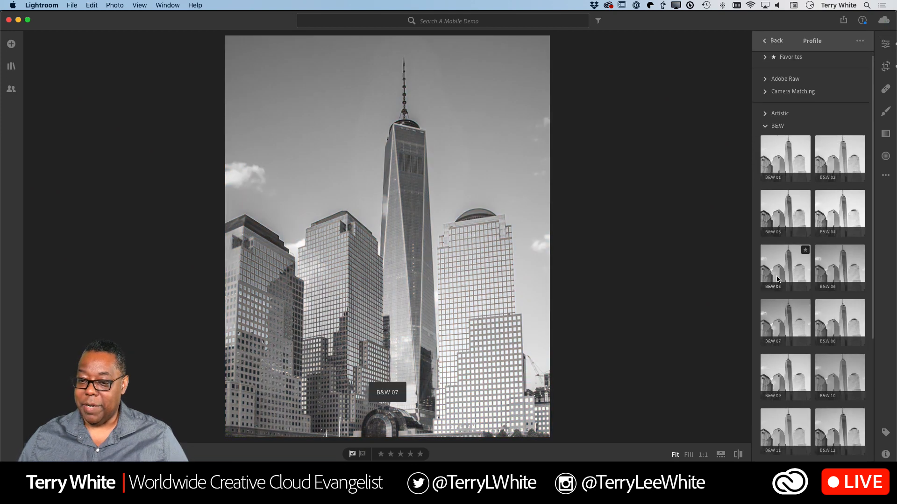
pyautogui.scroll(-1, 790, 226)
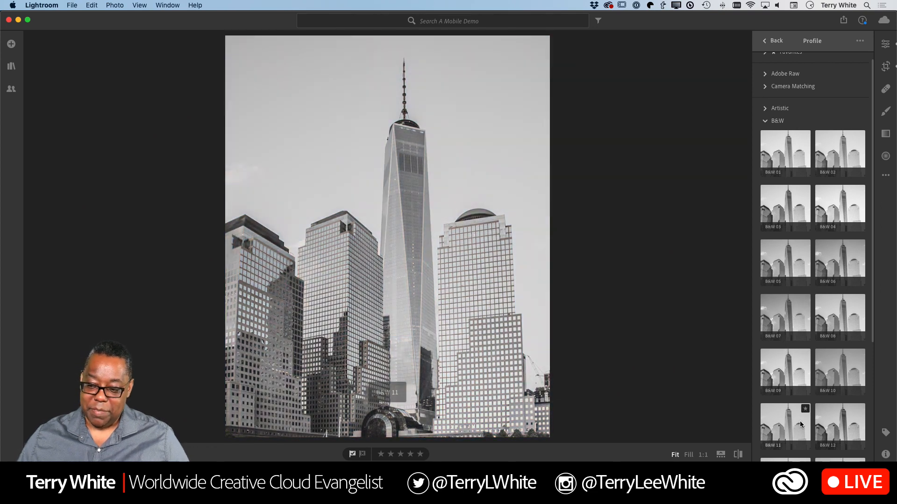
pyautogui.click(782, 421)
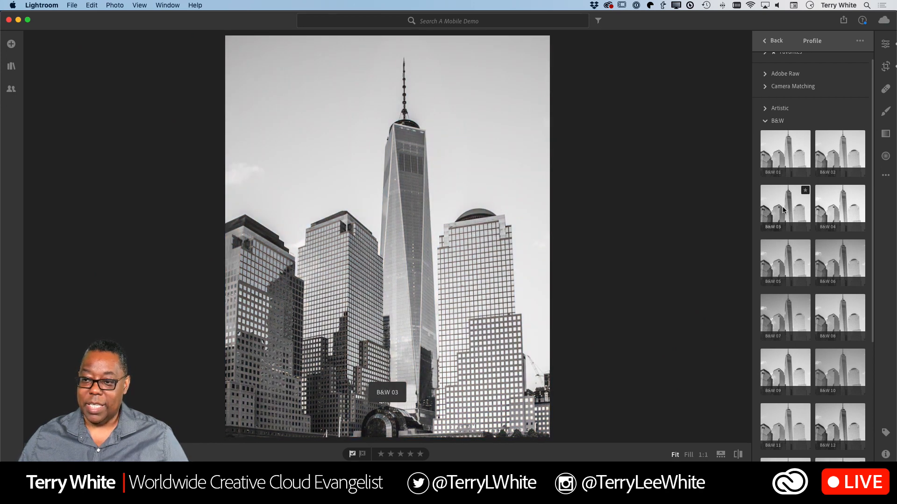
pyautogui.click(784, 160)
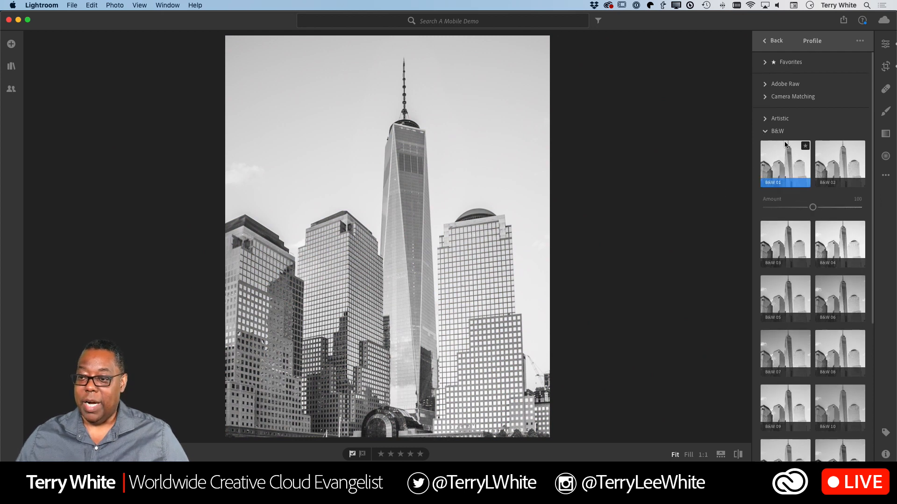
pyautogui.click(806, 146)
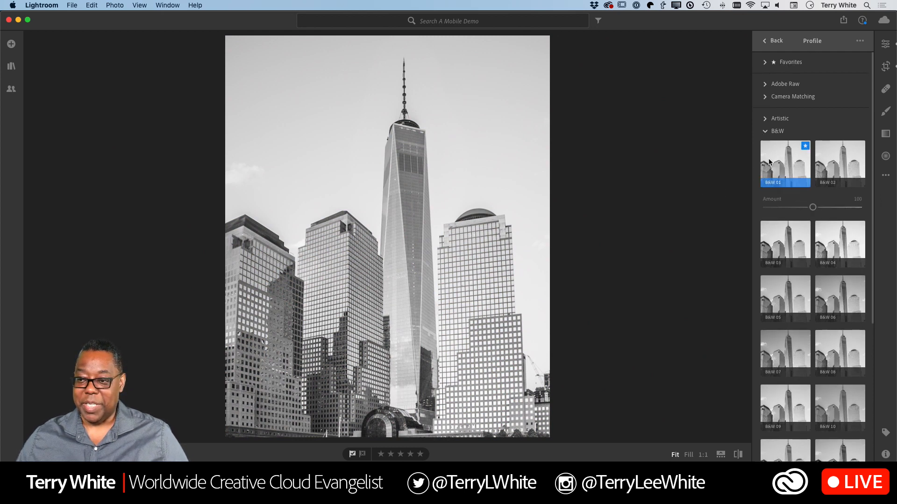
pyautogui.click(766, 132)
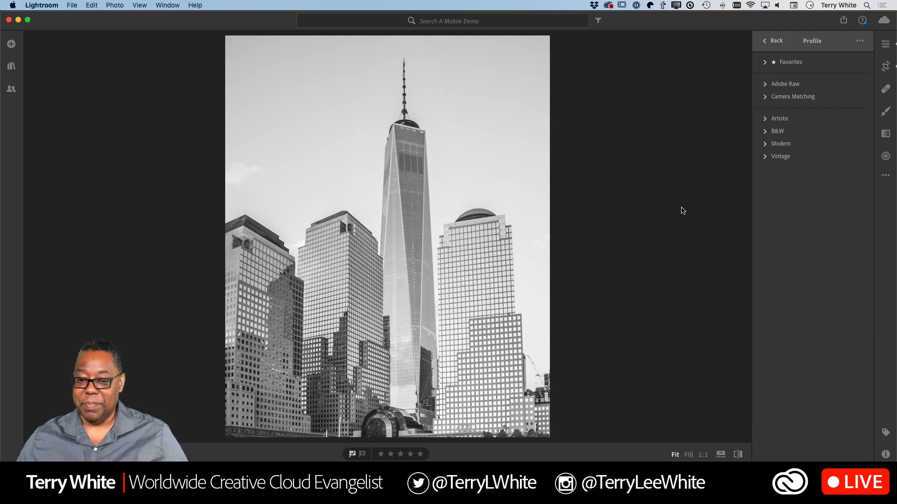
# Return to the album grid and reopen the skyscraper photo's edit controls.
pyautogui.press('g')
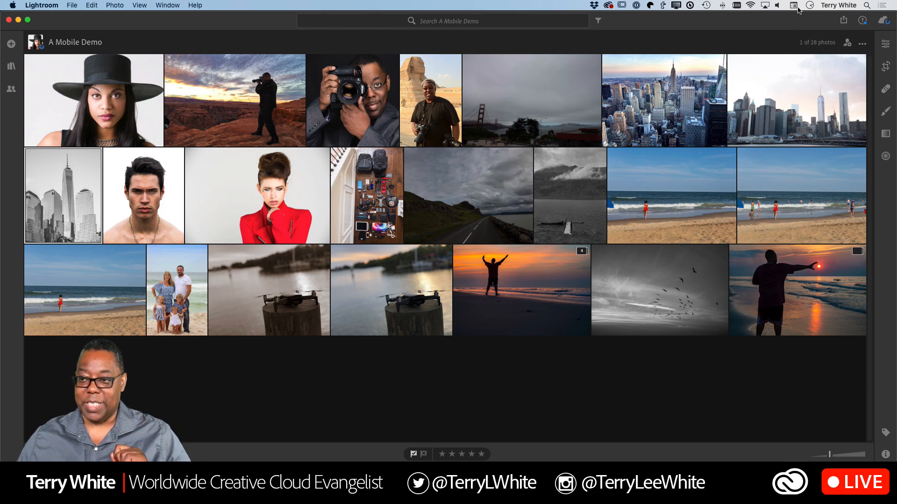
pyautogui.click(886, 44)
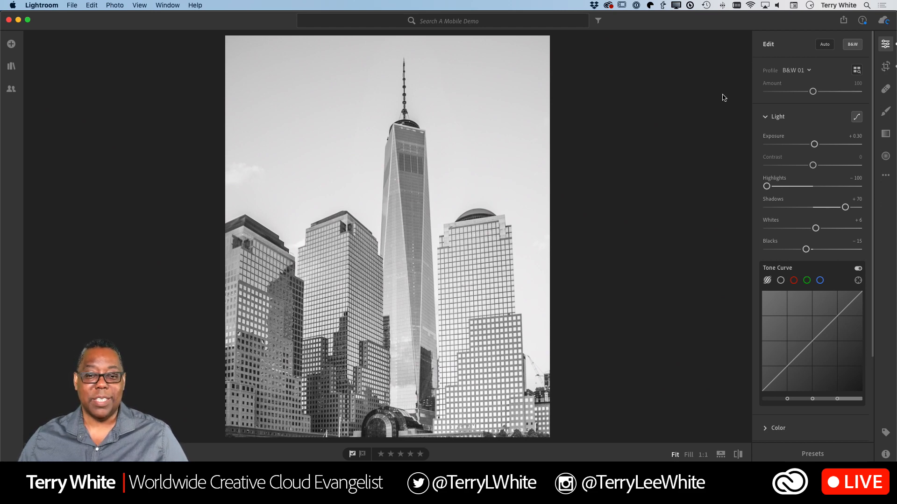
# Switch to Photoshop and open the stock photo of the man sitting on the beach from the Adobe Stock library.
pyautogui.press('super+Tab')
pyautogui.press('super+Tab')
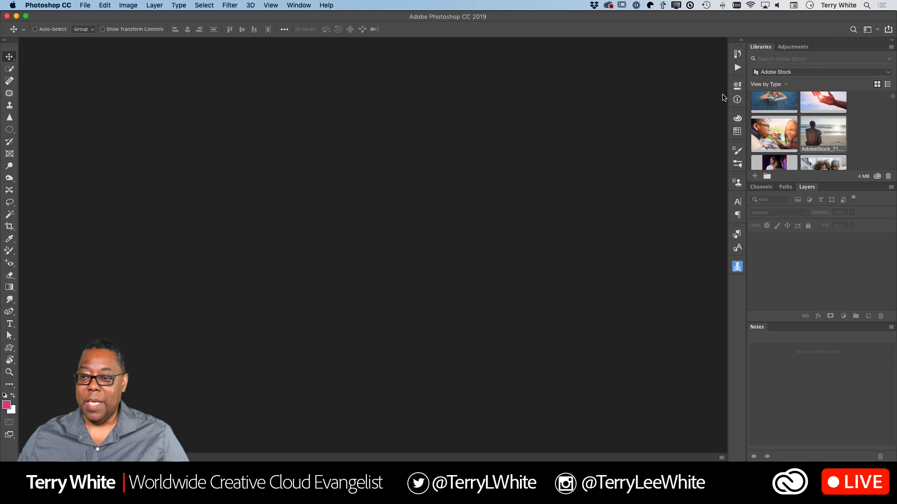
pyautogui.doubleClick(829, 132)
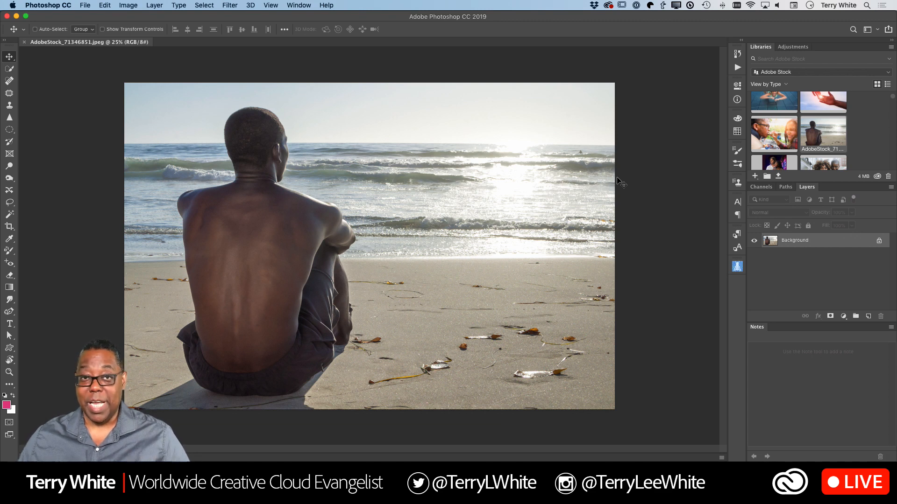
# Convert the beach photo's background layer for Smart Filters.
pyautogui.click(224, 6)
pyautogui.click(224, 6)
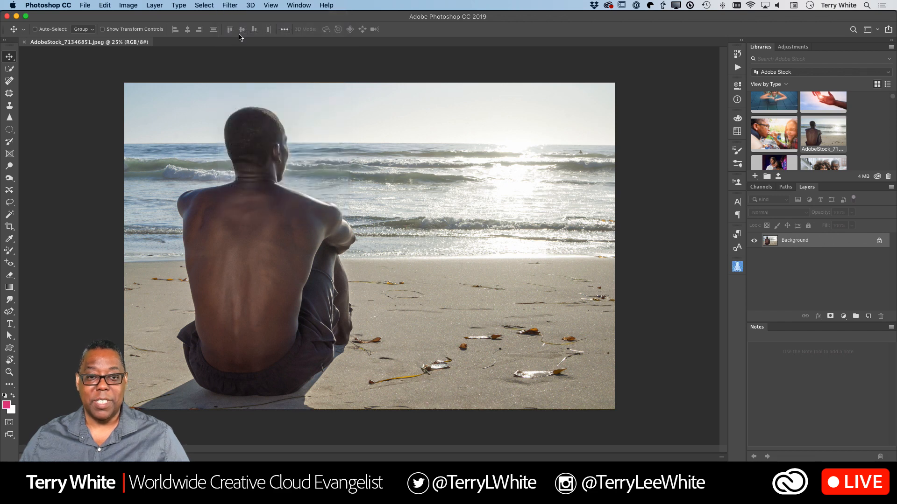
pyautogui.click(225, 6)
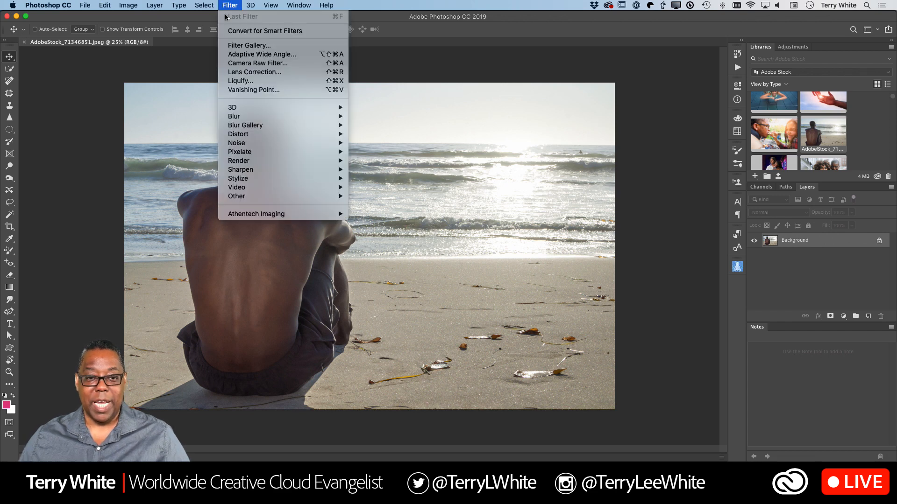
pyautogui.click(235, 36)
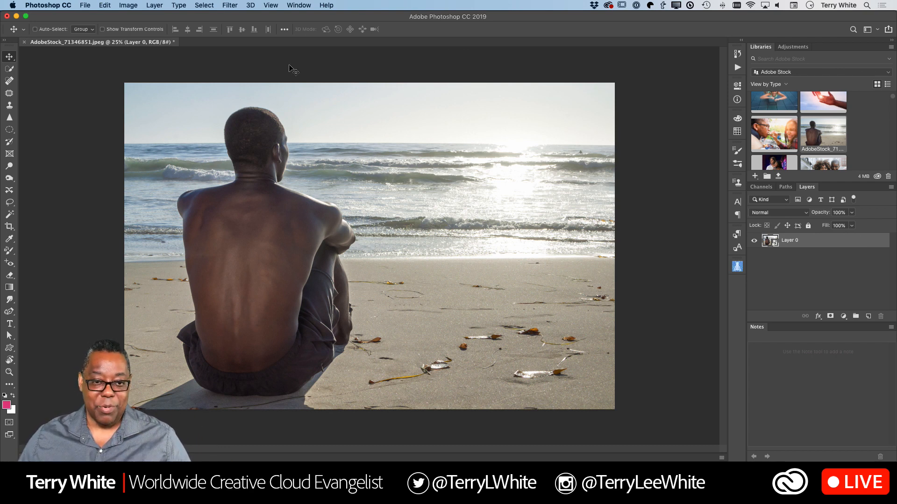
# Open the Camera Raw Filter on the smart object layer and show its profile browser.
pyautogui.click(251, 6)
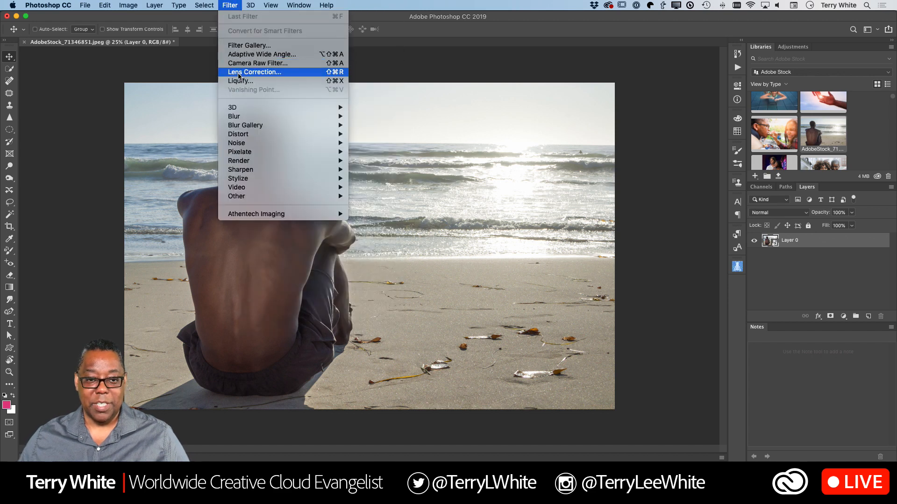
pyautogui.click(275, 67)
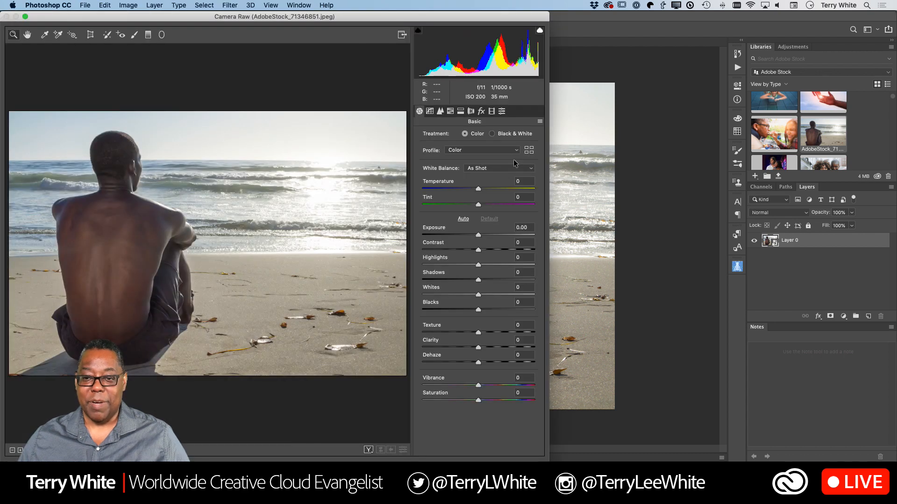
pyautogui.click(465, 152)
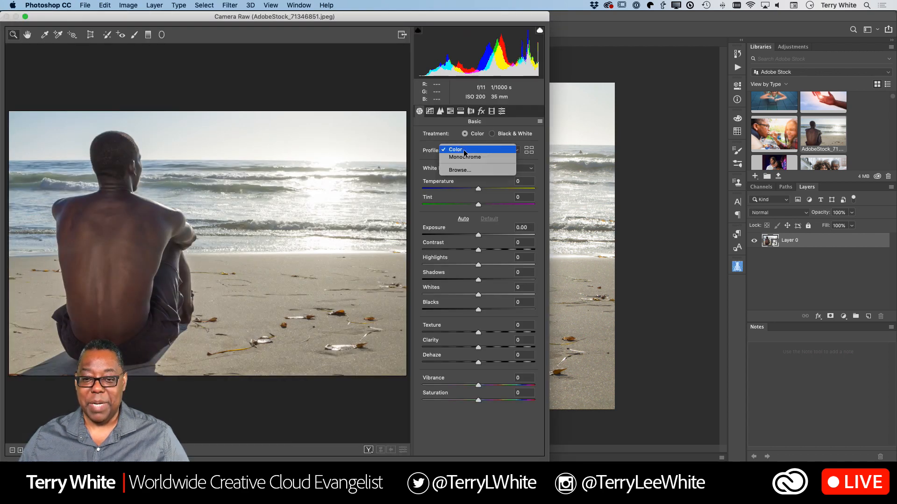
pyautogui.click(512, 156)
pyautogui.click(529, 151)
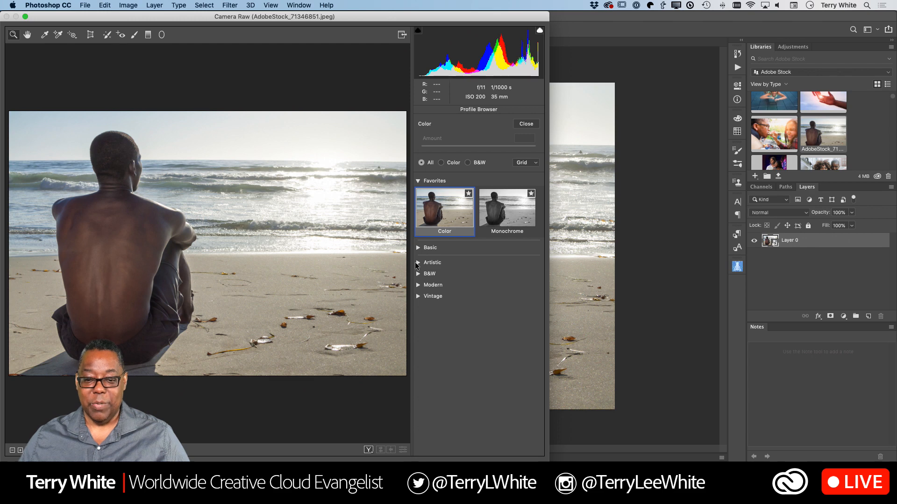
# Preview the Artistic profiles on the beach photo, apply Artistic 02, and collapse the group.
pyautogui.click(417, 263)
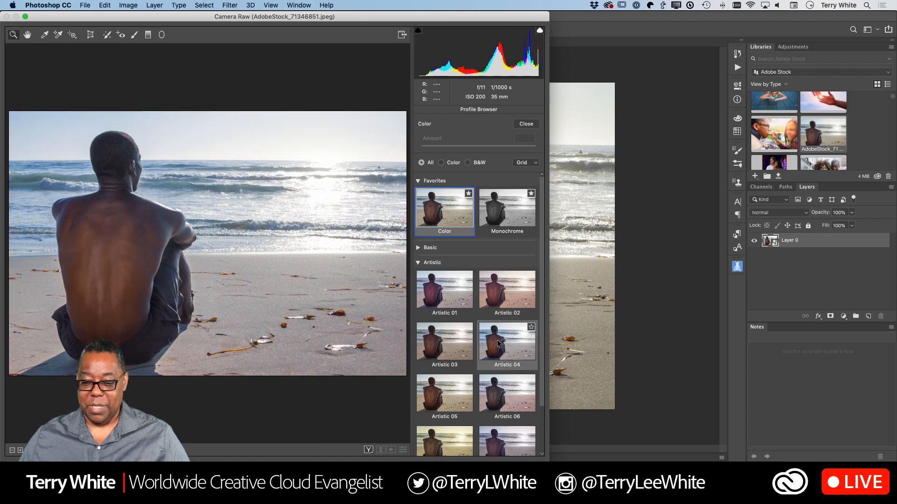
pyautogui.scroll(-2, 499, 343)
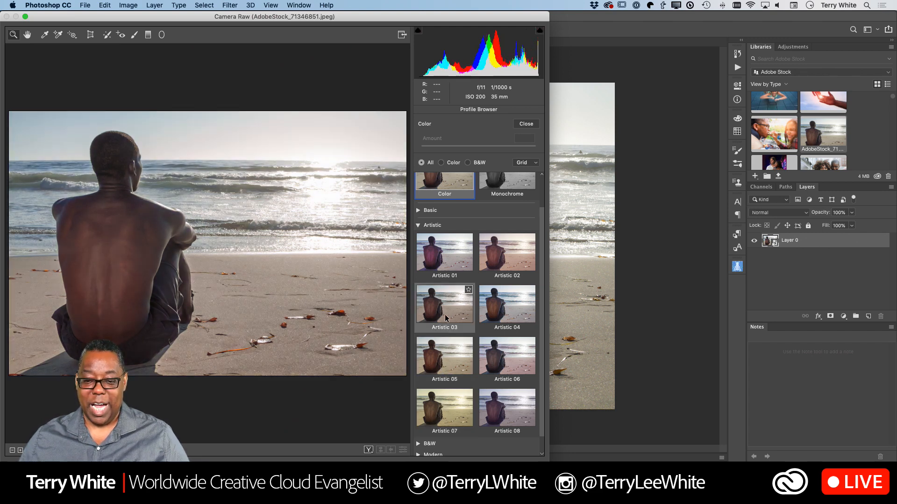
pyautogui.click(509, 257)
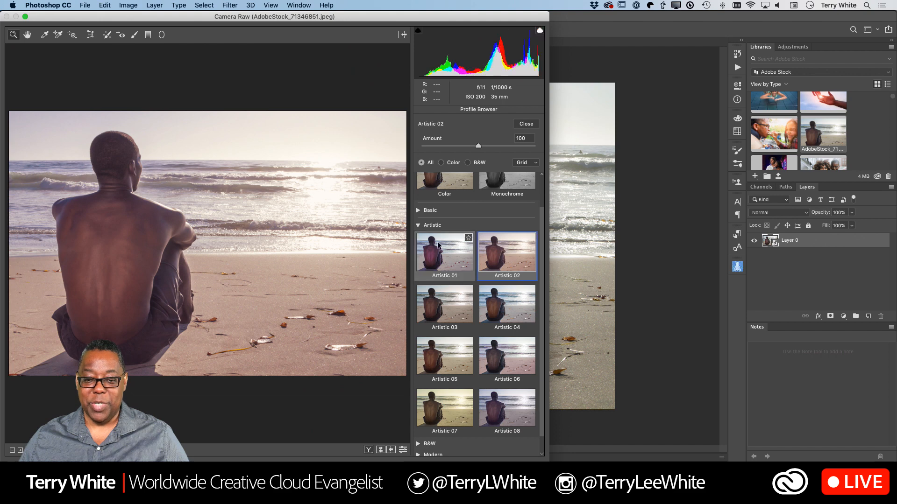
pyautogui.click(418, 225)
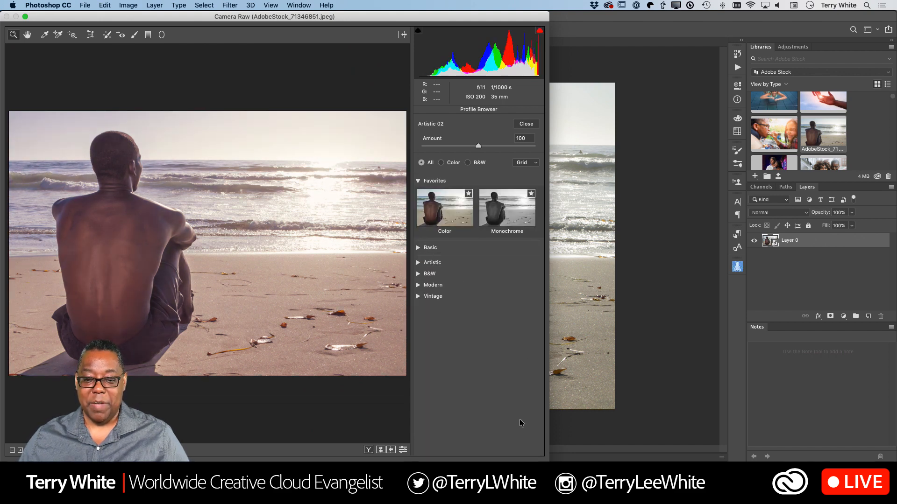
# Preview the B&W profiles on the beach photo, including the color filter variants, and apply B&W 07.
pyautogui.click(418, 274)
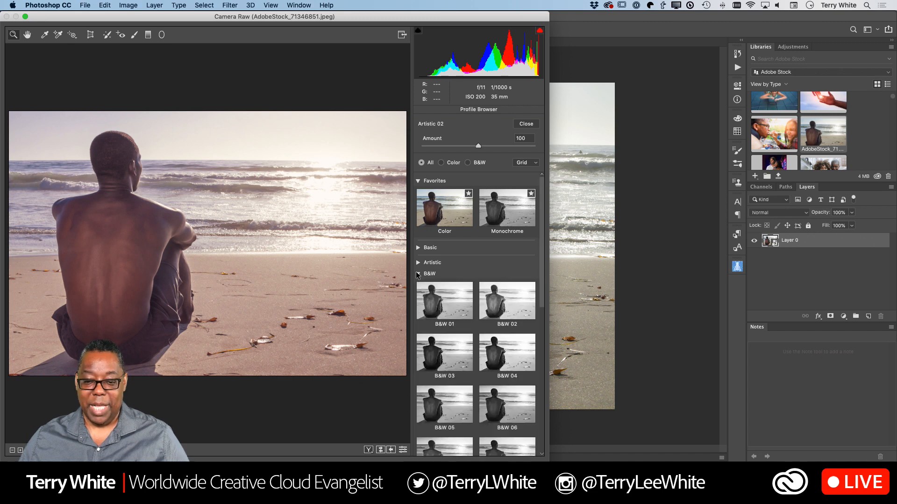
pyautogui.scroll(-3, 488, 307)
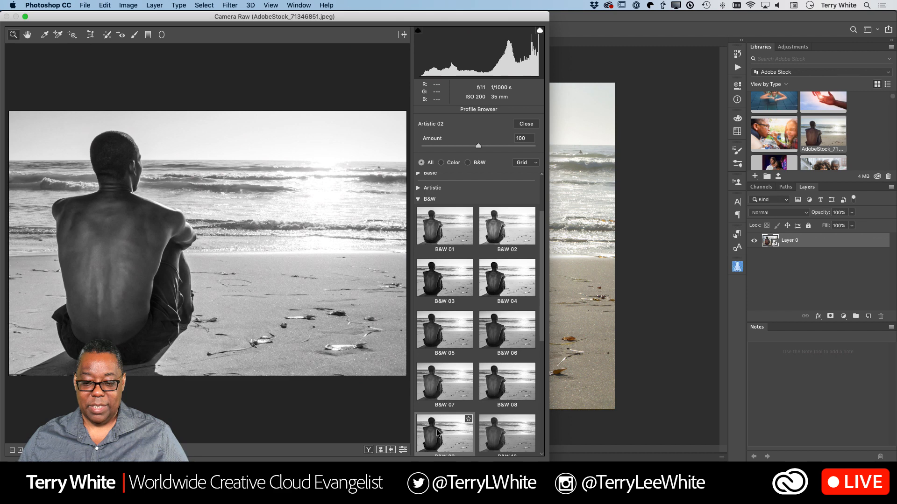
pyautogui.scroll(-2, 436, 430)
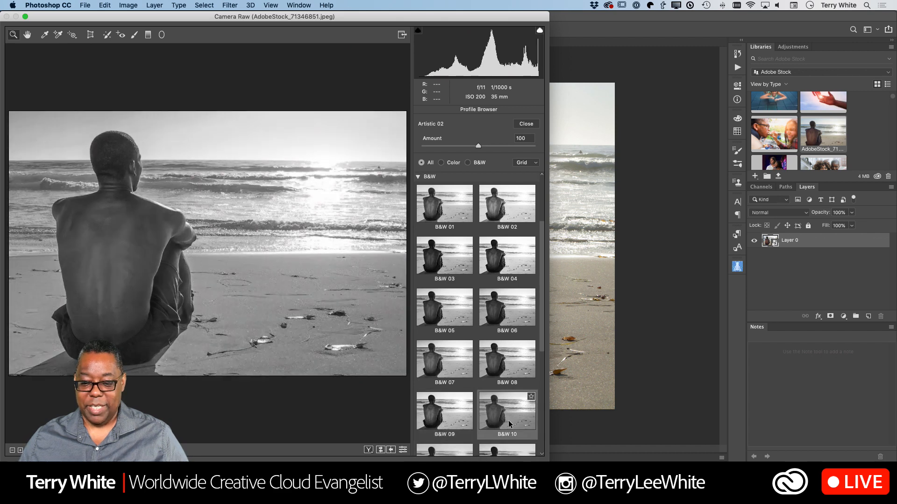
pyautogui.scroll(-2, 509, 421)
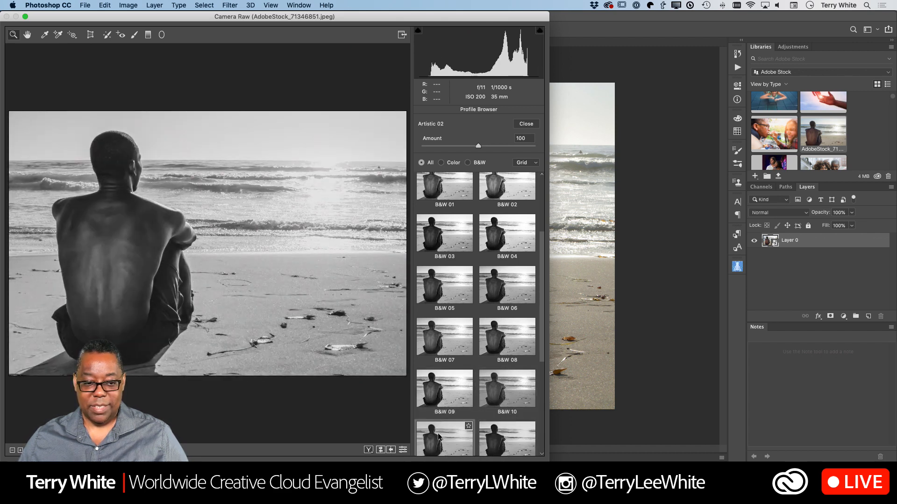
pyautogui.scroll(-2, 438, 433)
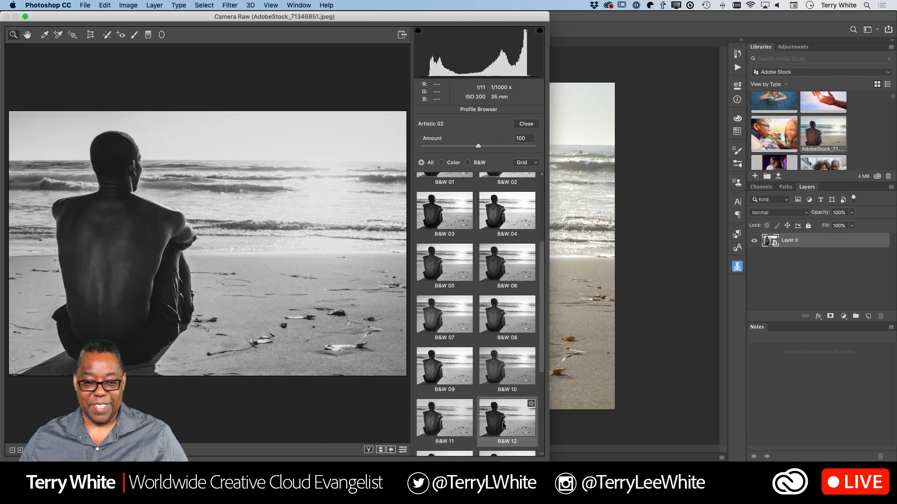
pyautogui.scroll(-7, 467, 411)
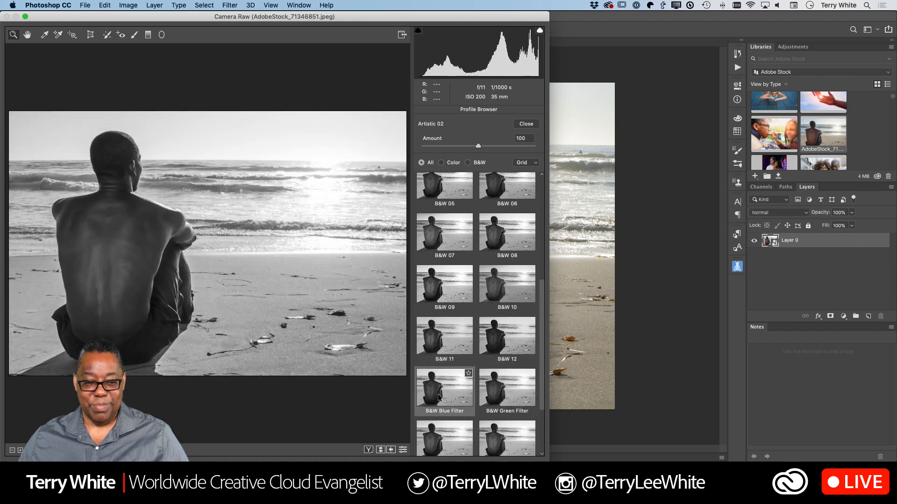
pyautogui.scroll(-4, 467, 394)
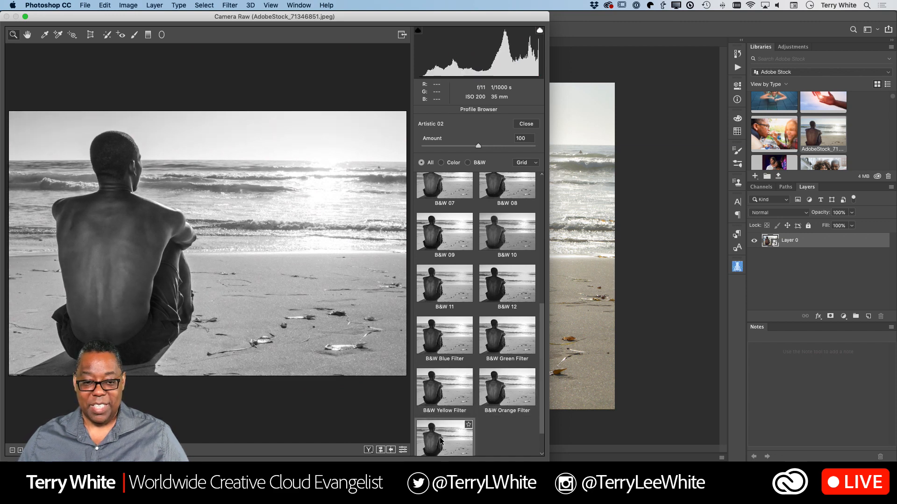
pyautogui.scroll(9, 456, 337)
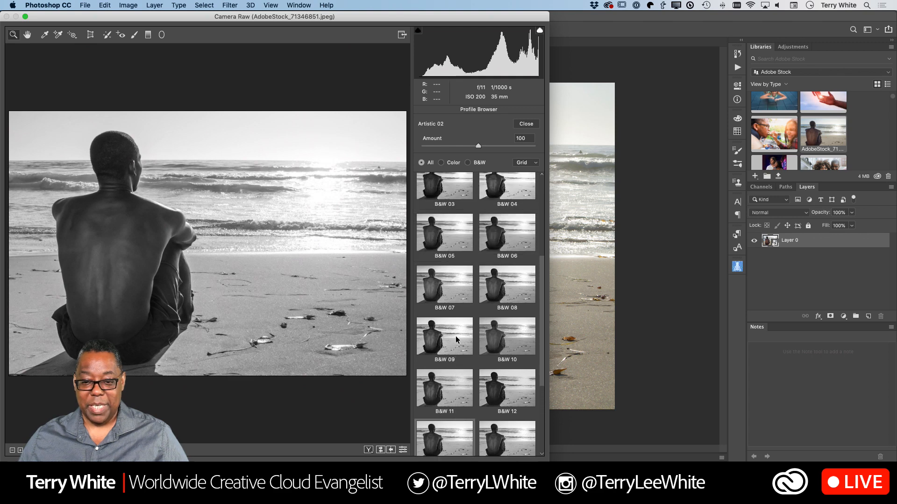
pyautogui.click(443, 287)
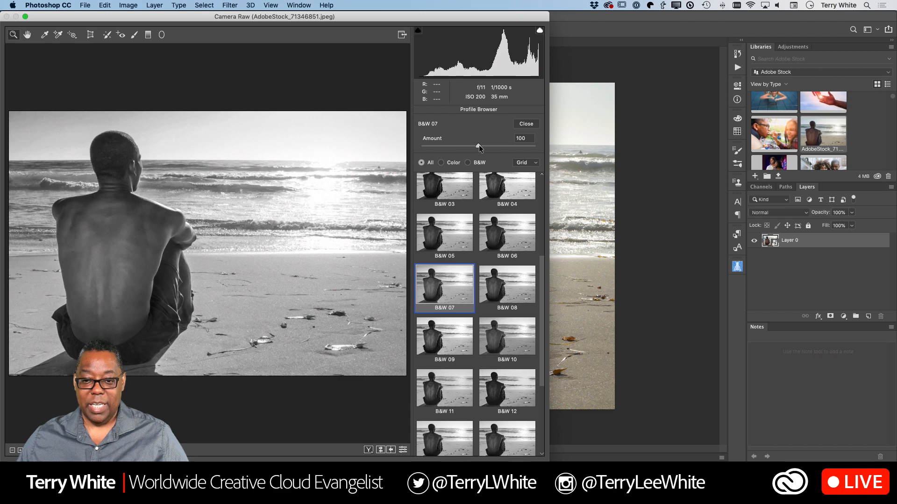
# Try the B&W 07 profile at an amount of 193, set it to 103, and close the profile browser.
pyautogui.moveTo(479, 148); pyautogui.dragTo(530, 146)
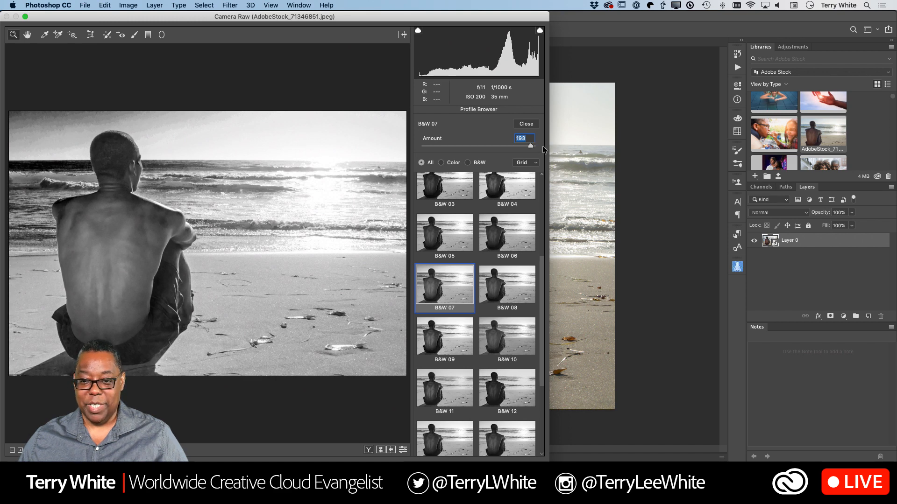
pyautogui.moveTo(530, 145); pyautogui.dragTo(479, 150)
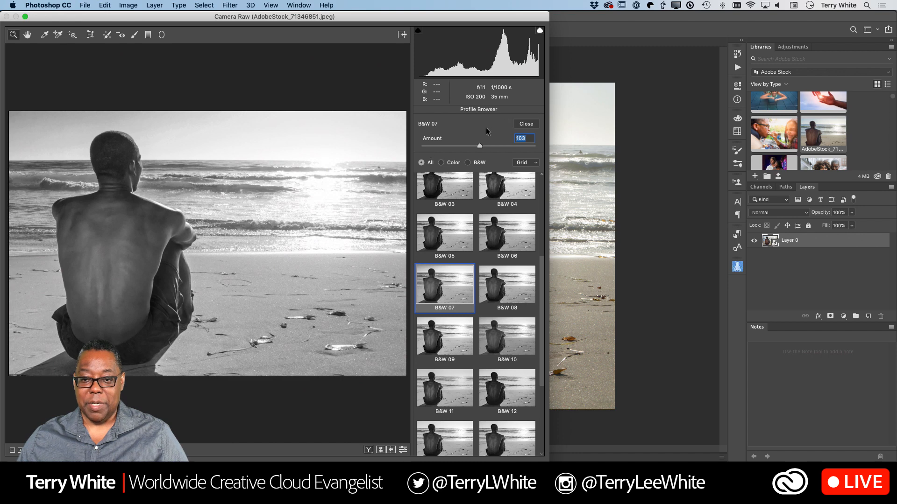
pyautogui.click(524, 124)
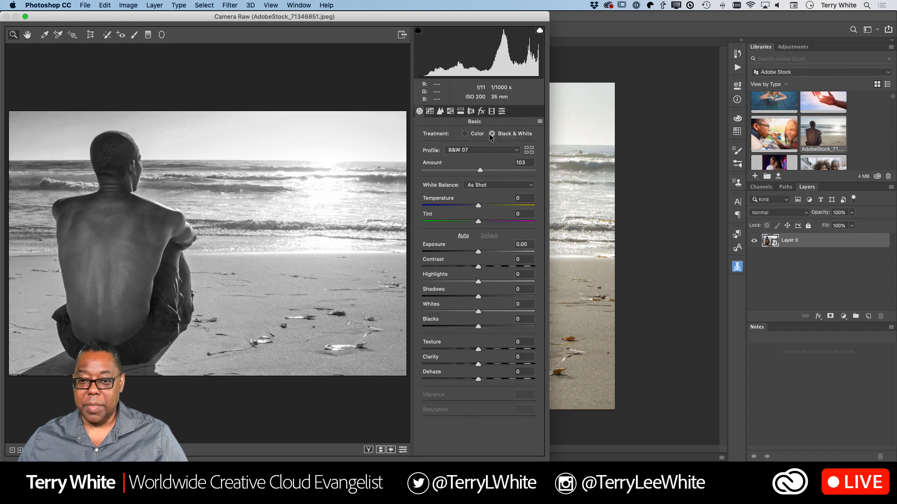
# Reopen the profile browser, collapse the B&W group, limit the list to color profiles, and expand the Vintage group.
pyautogui.click(529, 150)
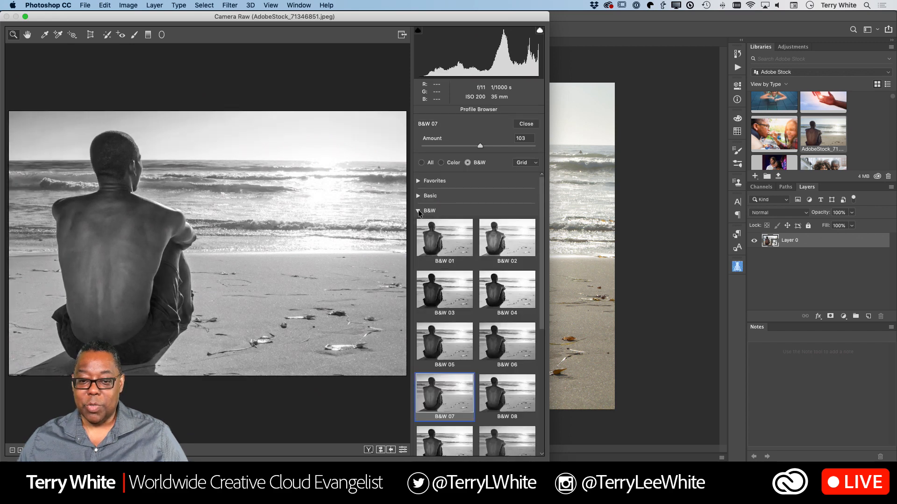
pyautogui.click(418, 211)
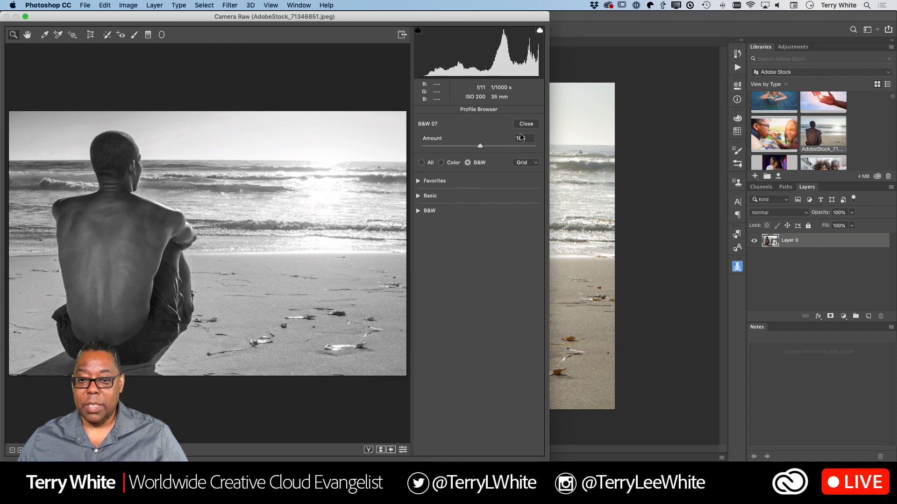
pyautogui.click(442, 162)
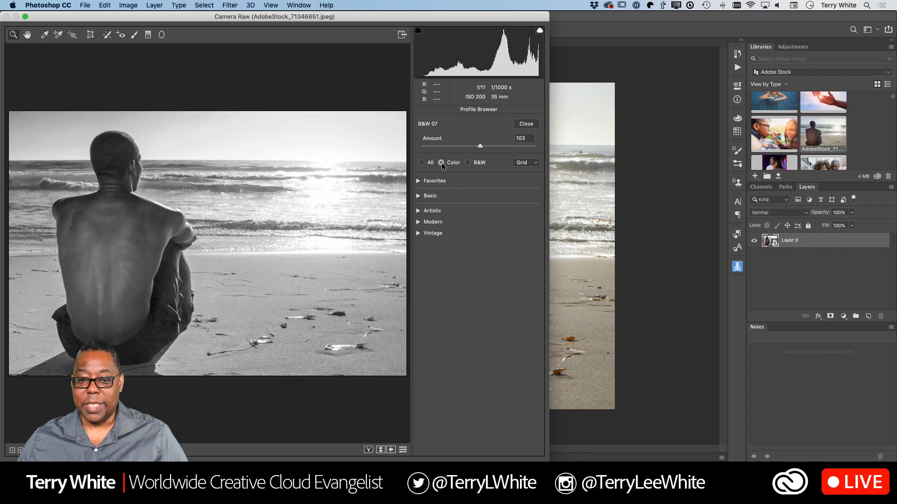
pyautogui.click(417, 233)
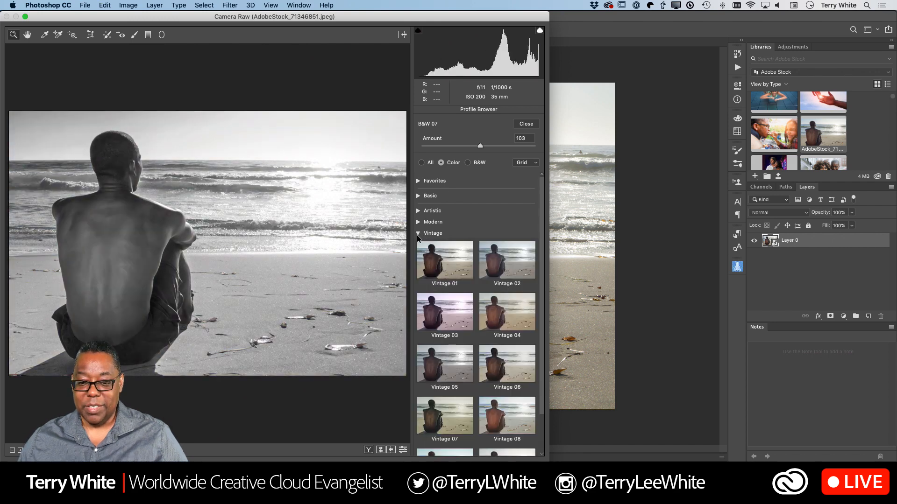
# Preview the Modern profiles on the beach photo and apply Modern 08 with an amount of 101.
pyautogui.click(419, 223)
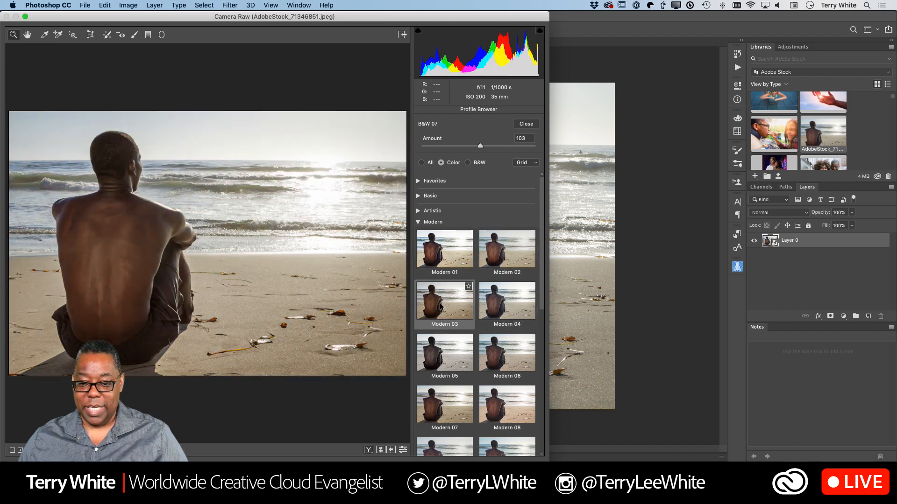
pyautogui.scroll(-2, 491, 283)
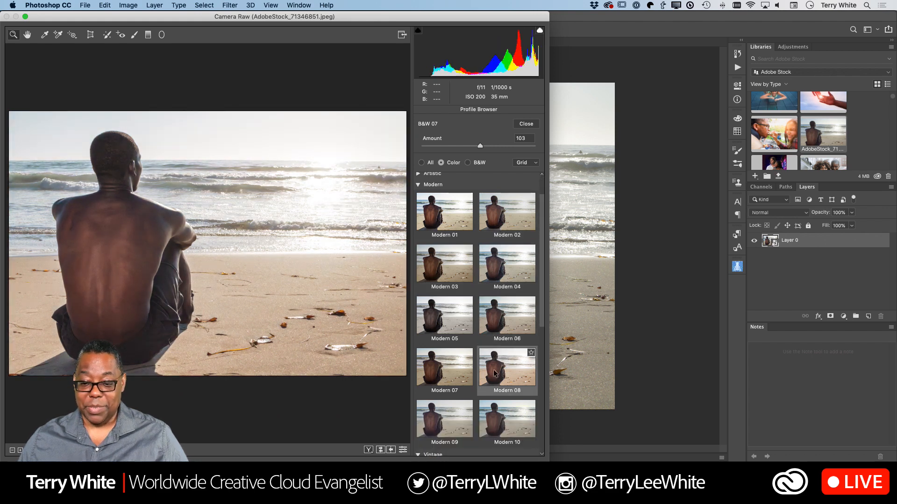
pyautogui.scroll(-6, 493, 372)
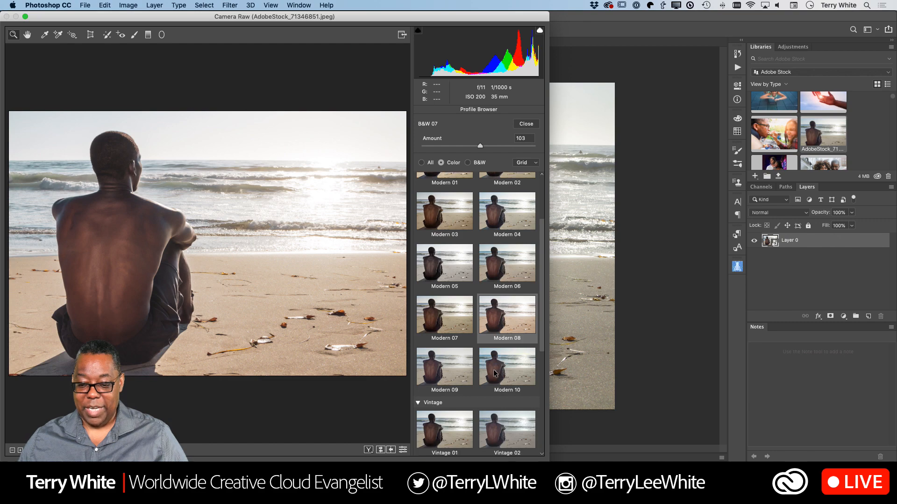
pyautogui.scroll(-2, 495, 372)
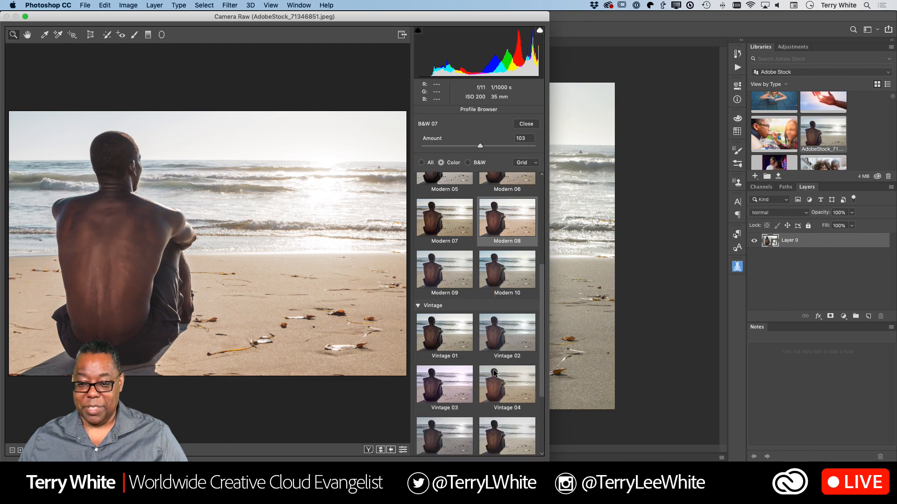
pyautogui.click(502, 233)
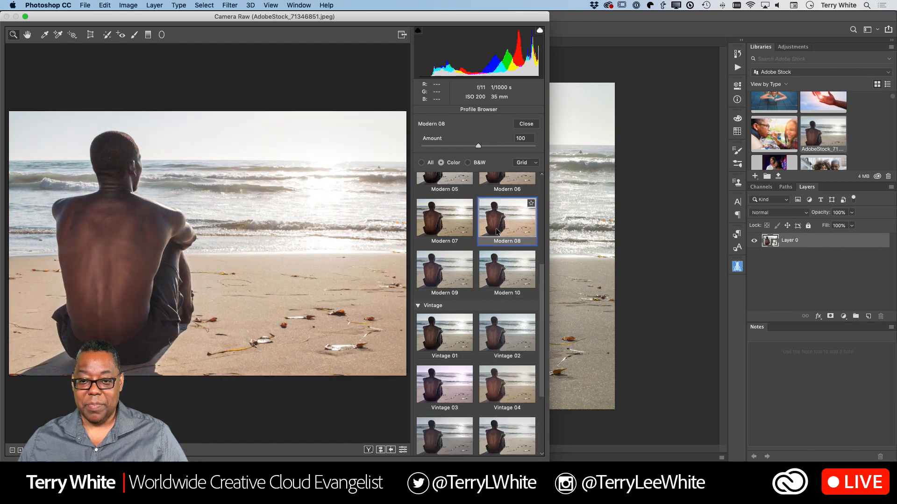
pyautogui.moveTo(478, 146)
pyautogui.mouseDown()
pyautogui.moveTo(522, 146)
pyautogui.moveTo(433, 147)
pyautogui.moveTo(478, 149)
pyautogui.mouseUp()
# Preview the Vintage profiles on the beach photo and apply Vintage 10.
pyautogui.scroll(-1, 478, 188)
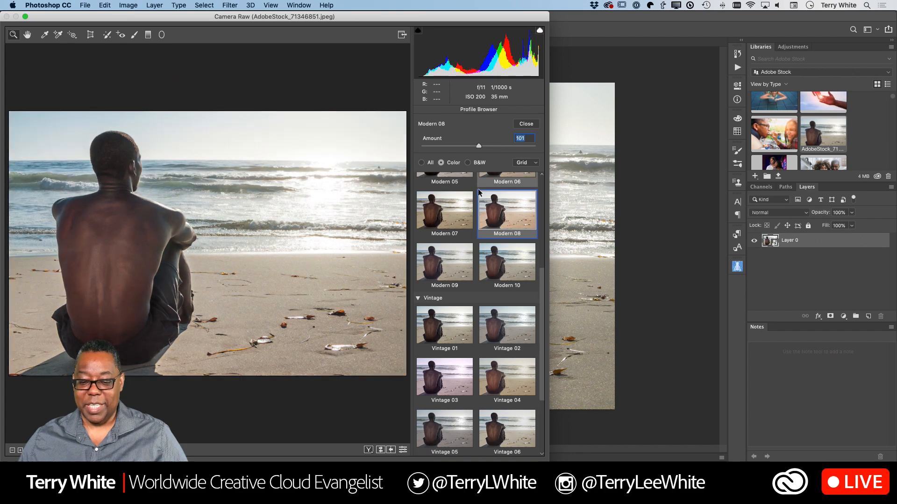
pyautogui.scroll(-5, 479, 194)
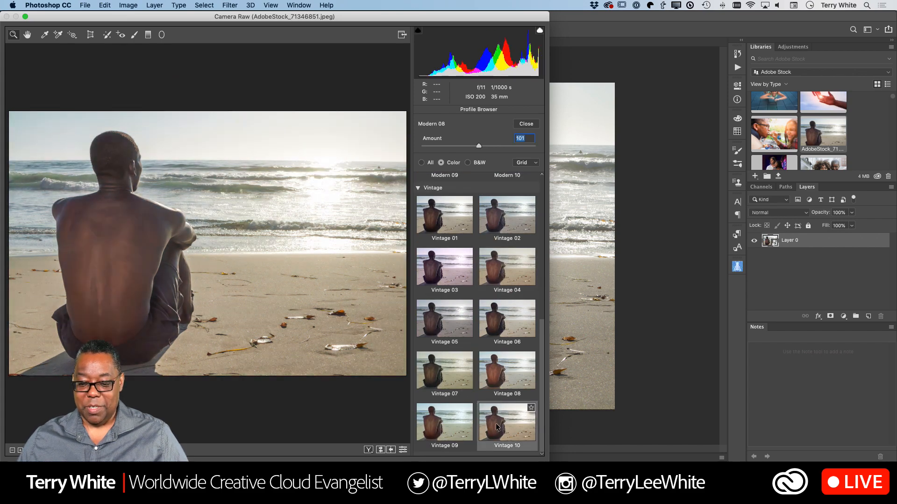
pyautogui.click(513, 428)
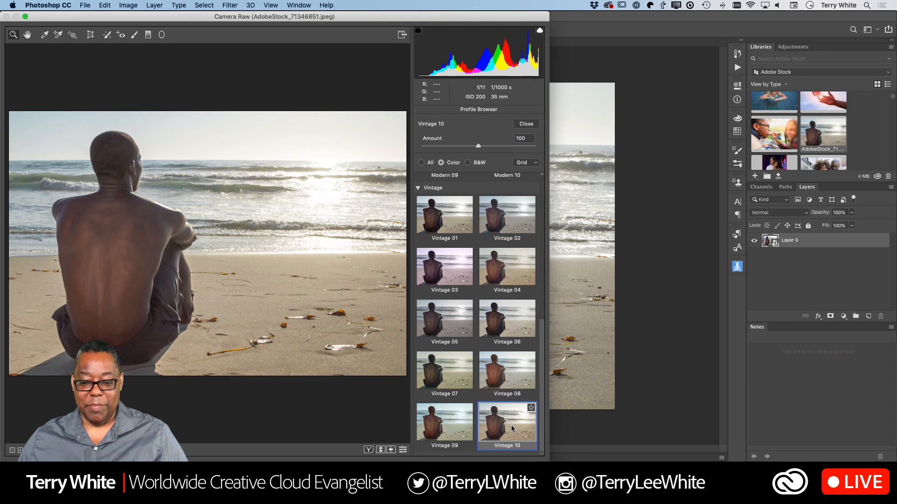
pyautogui.scroll(5, 501, 372)
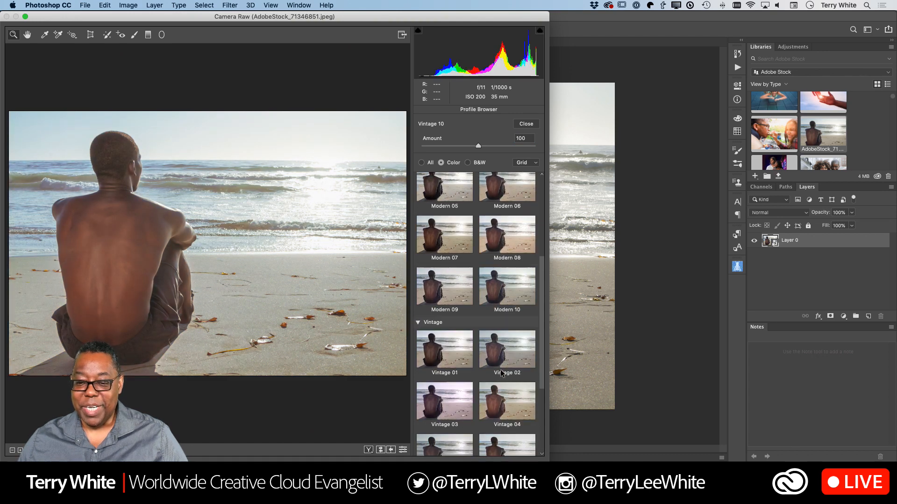
pyautogui.scroll(-3, 501, 372)
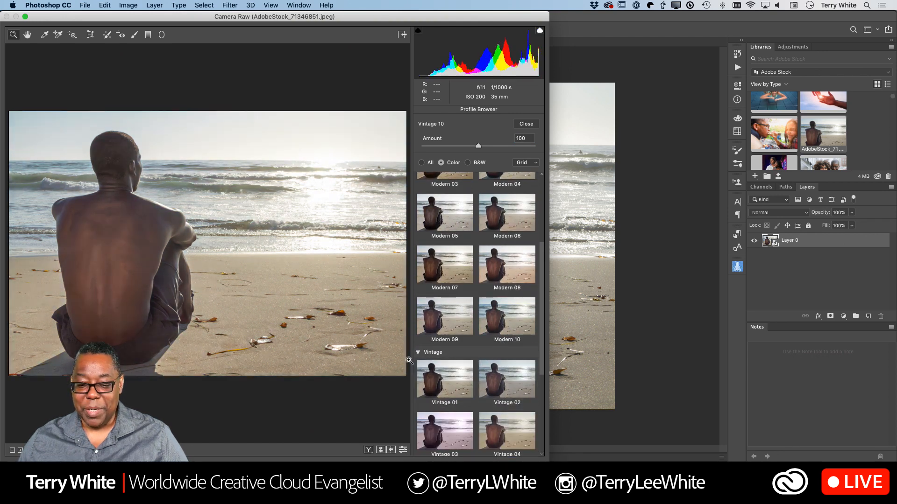
# Collapse the Modern profile group, leaving only the Vintage group expanded.
pyautogui.click(418, 353)
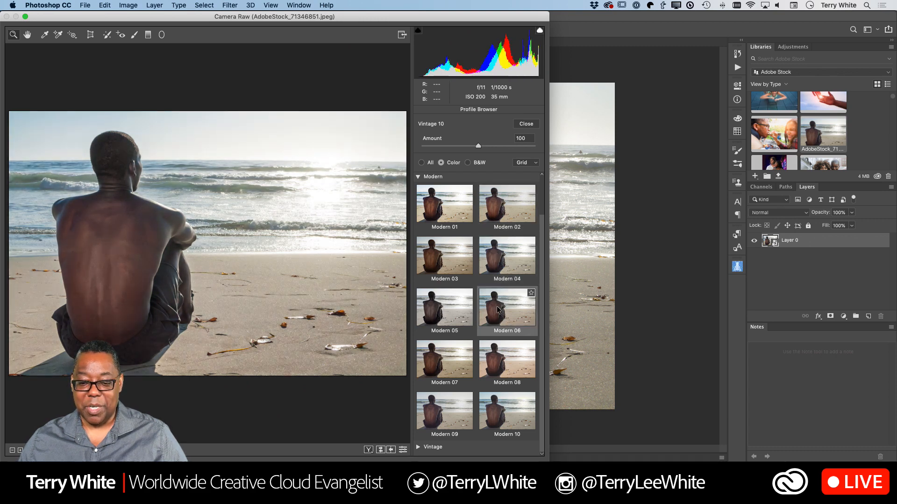
pyautogui.click(418, 177)
pyautogui.click(417, 233)
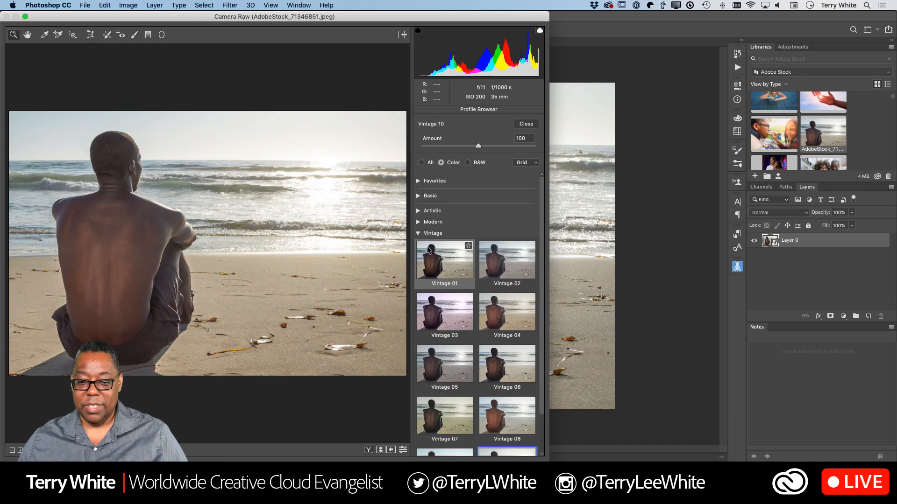
# Apply the Vintage 08 profile with an amount of 105 and close the profile browser.
pyautogui.scroll(-2, 509, 299)
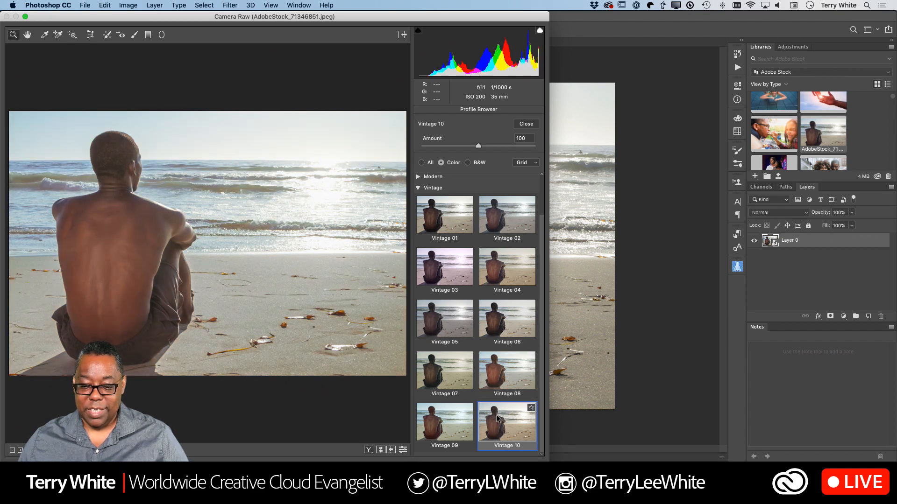
pyautogui.click(495, 381)
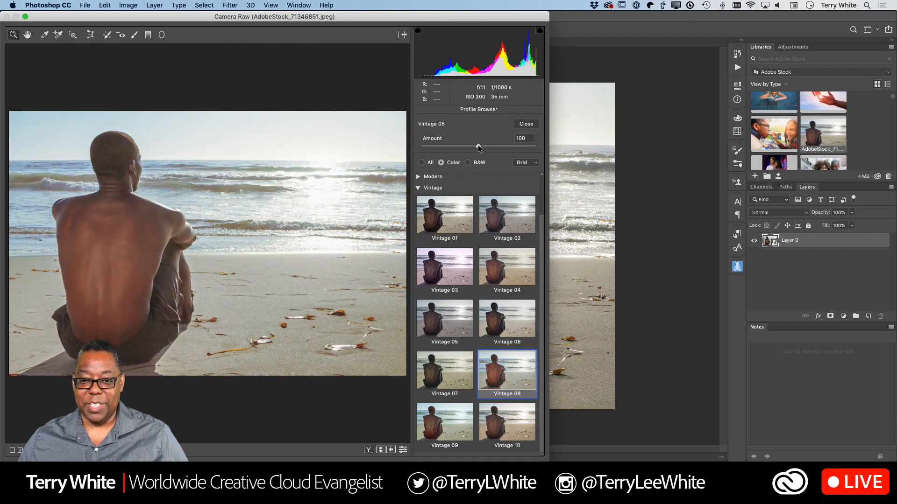
pyautogui.moveTo(479, 147)
pyautogui.mouseDown()
pyautogui.moveTo(503, 149)
pyautogui.moveTo(436, 150)
pyautogui.moveTo(481, 151)
pyautogui.mouseUp()
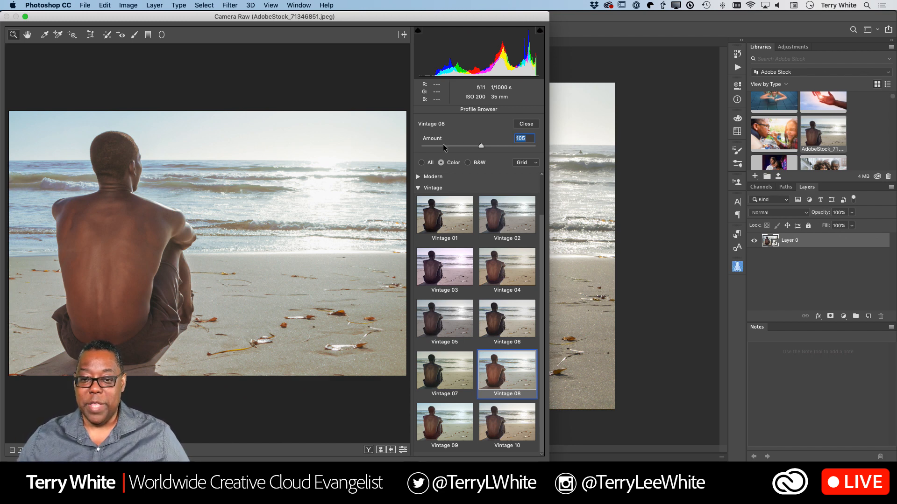
pyautogui.click(523, 125)
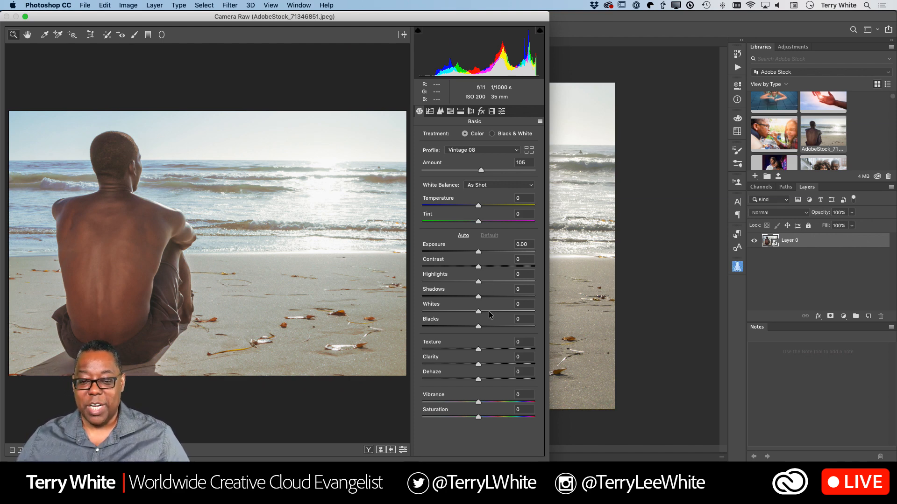
# Set Highlights to -78, Shadows to +18, Contrast to +33, Exposure to -0.15 and Dehaze to +18.
pyautogui.moveTo(478, 283)
pyautogui.mouseDown()
pyautogui.moveTo(434, 285)
pyautogui.moveTo(489, 297)
pyautogui.mouseUp()
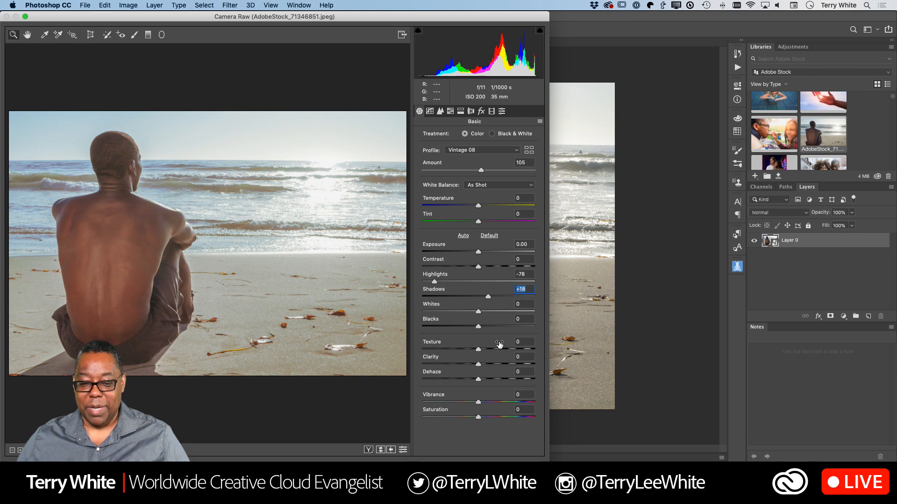
pyautogui.moveTo(480, 266)
pyautogui.mouseDown()
pyautogui.moveTo(498, 265)
pyautogui.moveTo(476, 254)
pyautogui.mouseUp()
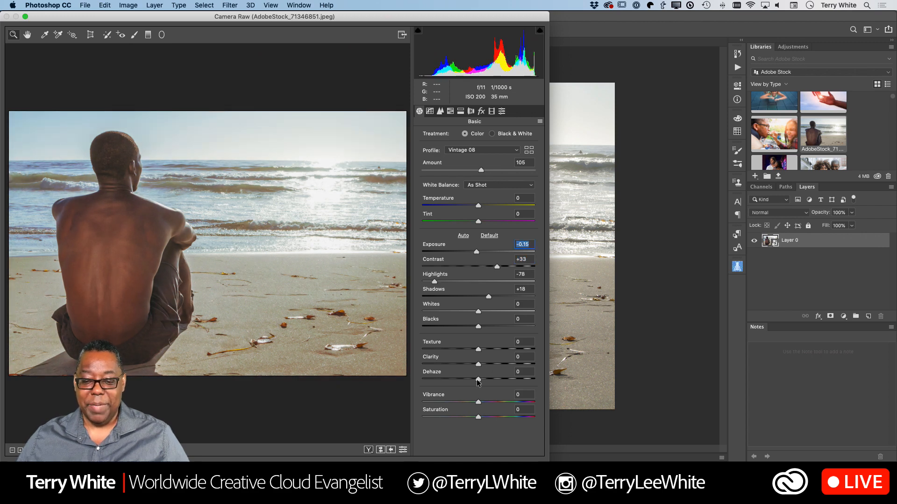
pyautogui.moveTo(478, 380); pyautogui.dragTo(487, 382)
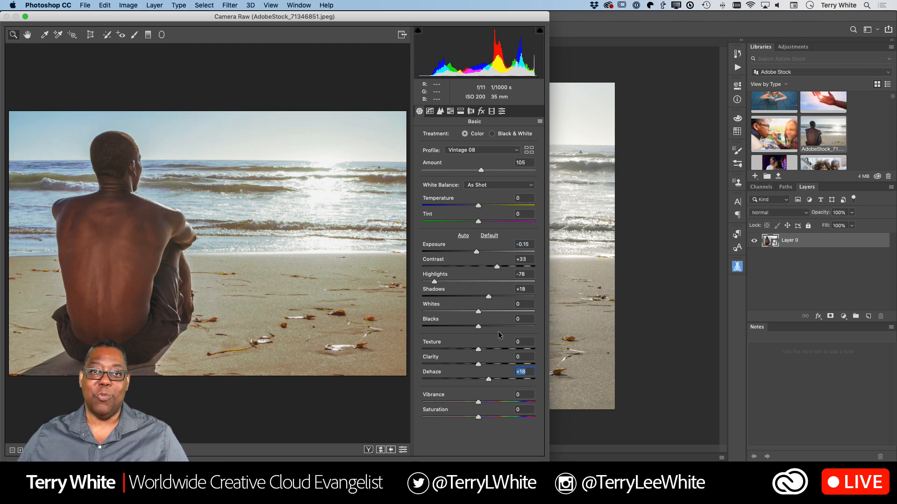
pyautogui.click(472, 154)
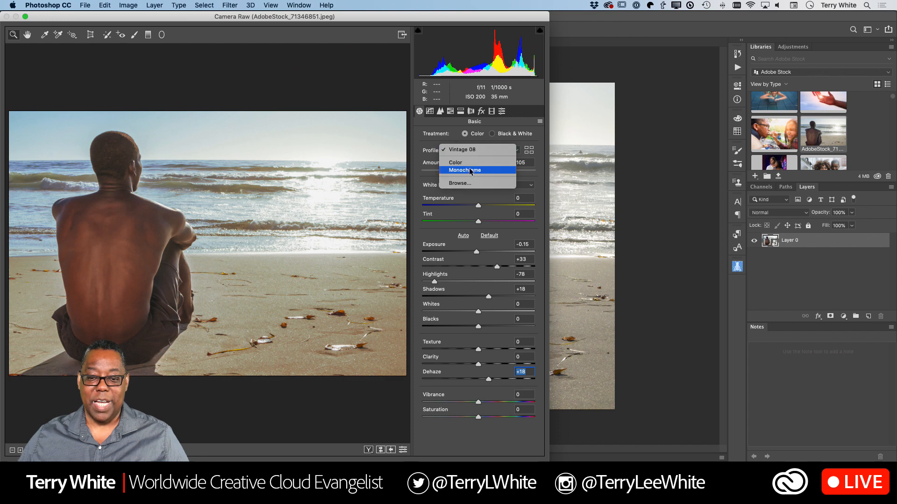
pyautogui.click(418, 156)
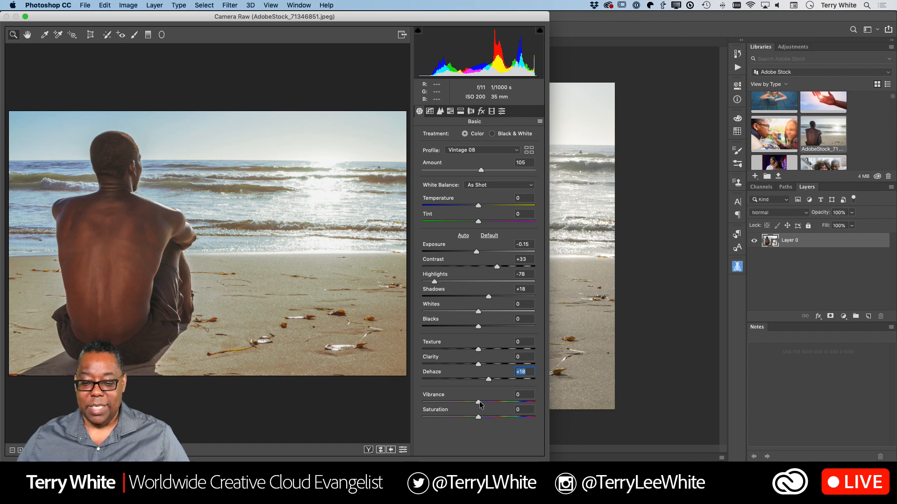
# Set Vibrance to +8 and shift the Camera Raw window to uncover Photoshop's tools.
pyautogui.moveTo(478, 402)
pyautogui.mouseDown()
pyautogui.moveTo(504, 403)
pyautogui.moveTo(483, 405)
pyautogui.mouseUp()
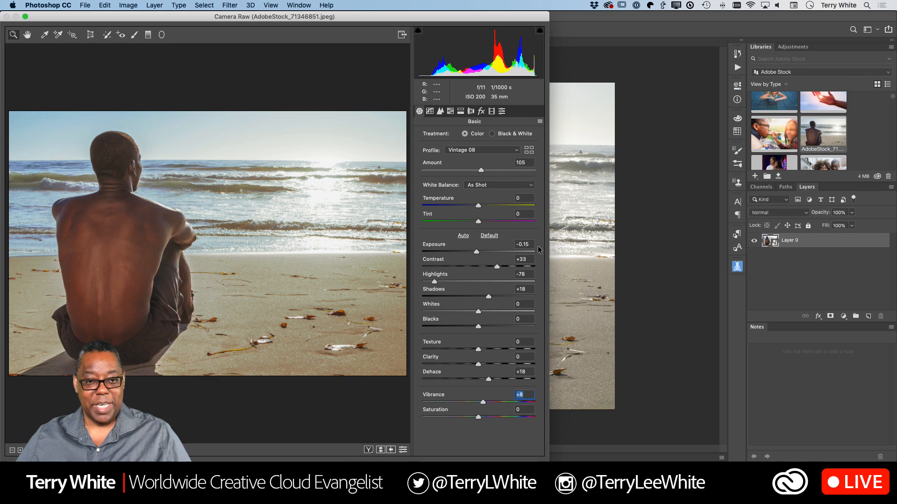
pyautogui.moveTo(145, 20); pyautogui.dragTo(245, 18)
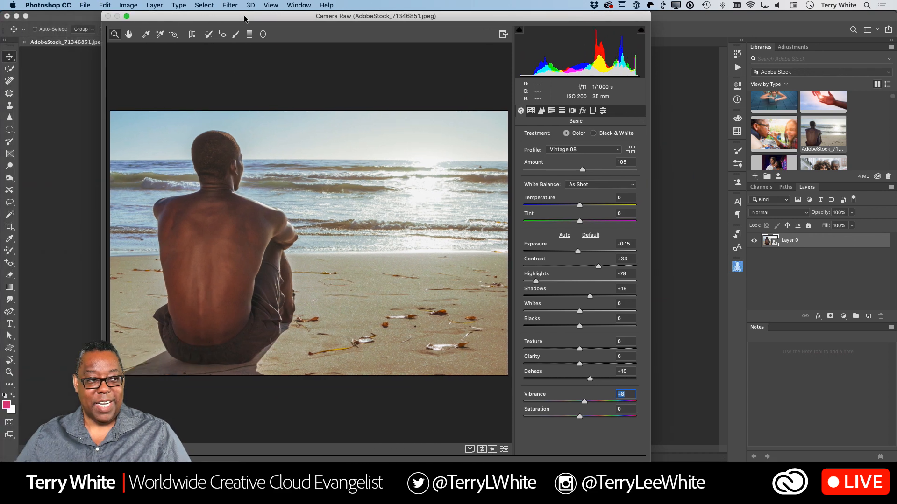